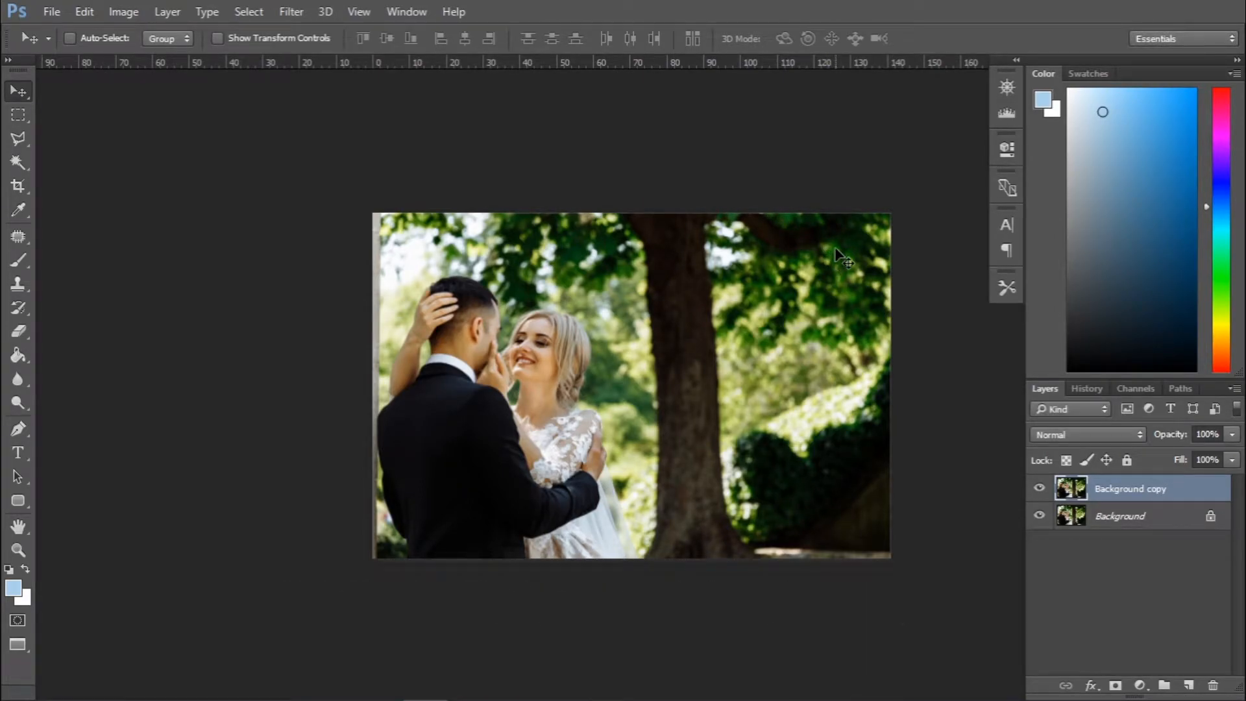
Add a Gradient fill layer above the photo copy and set the gradient's starting colour stop to F9df77.
click(1140, 686)
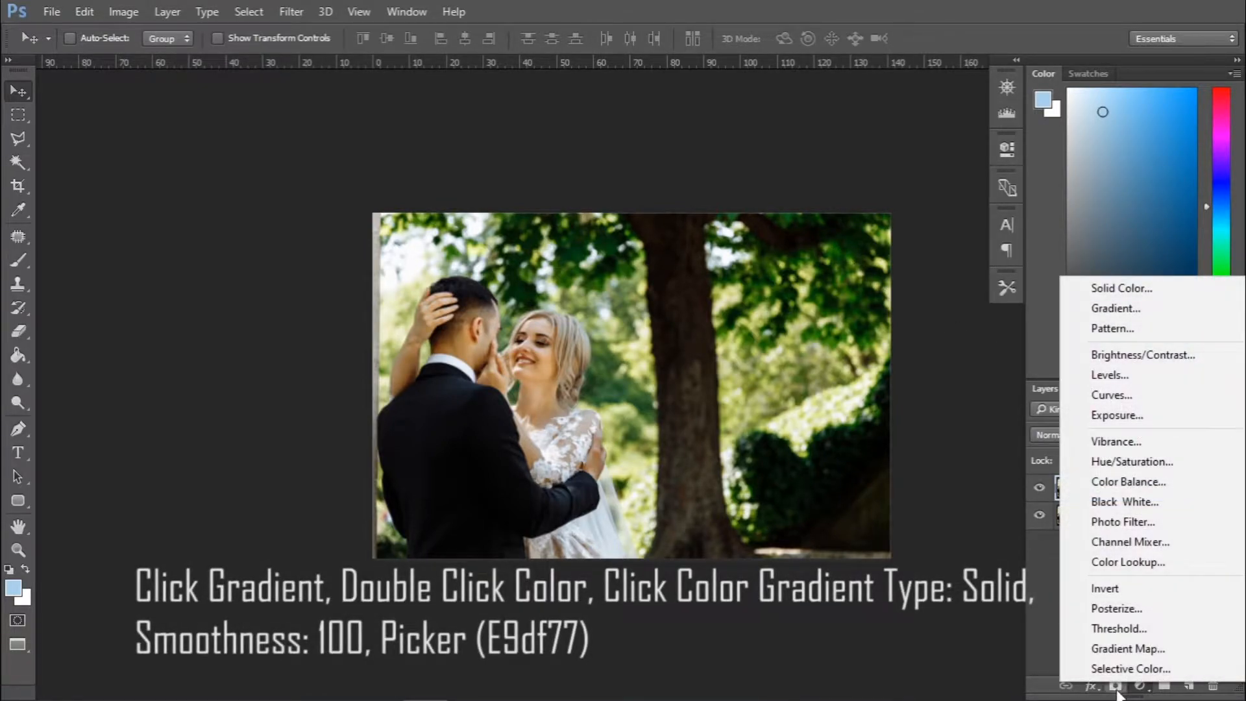
click(1139, 308)
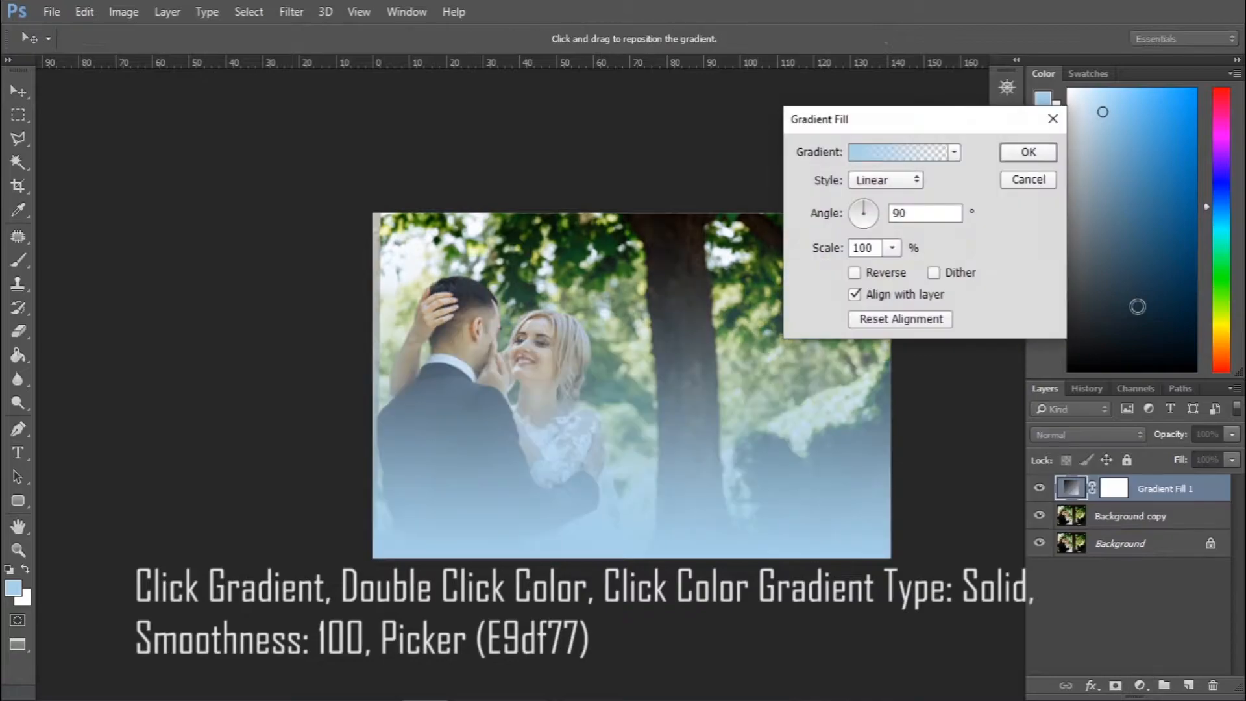
click(898, 155)
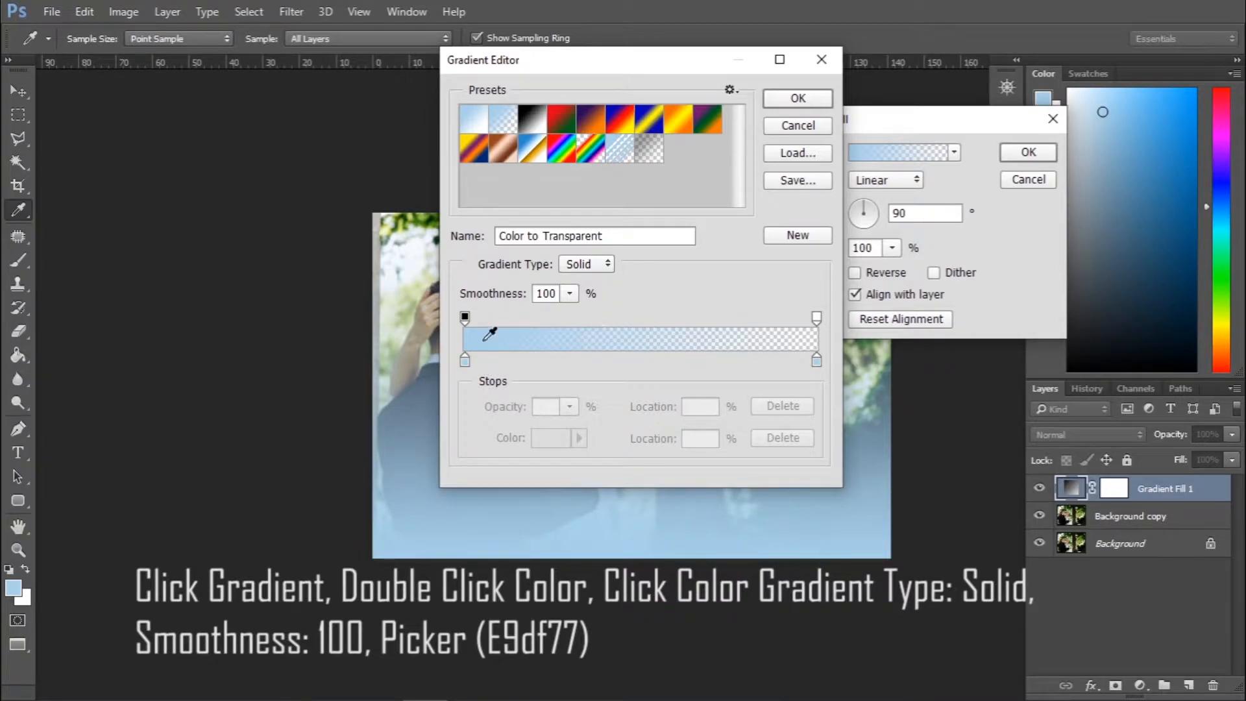
click(465, 361)
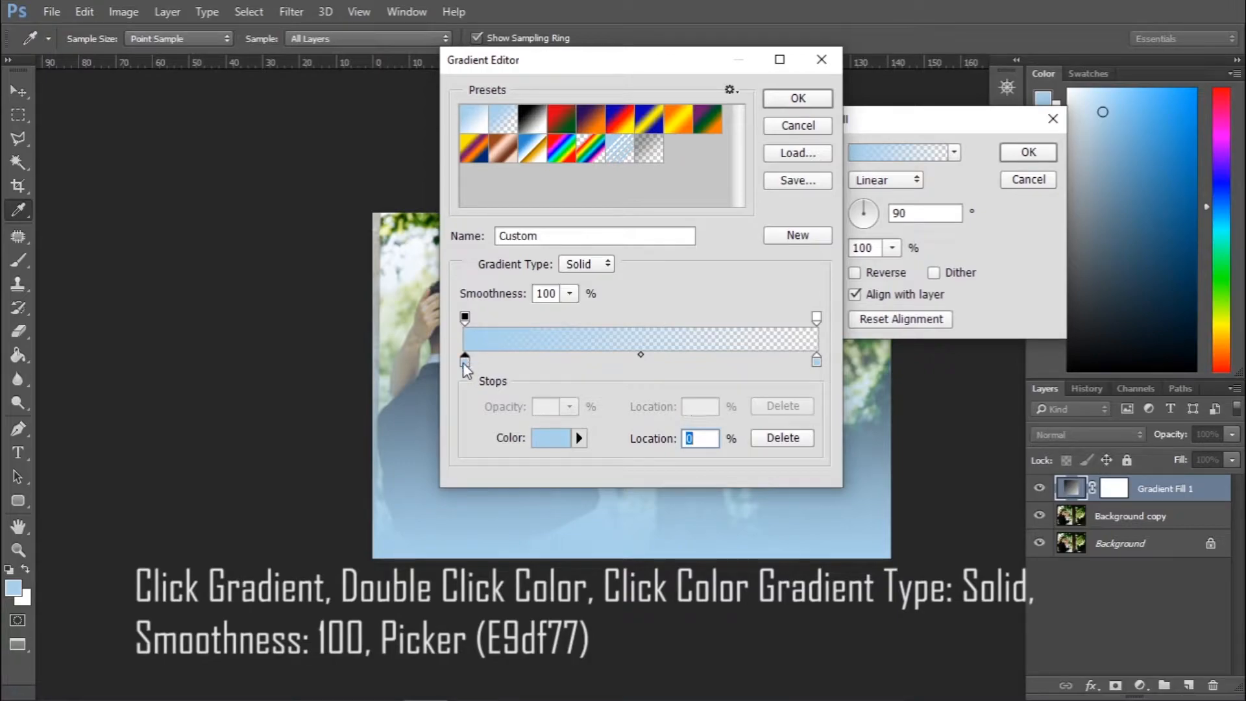
double_click(465, 362)
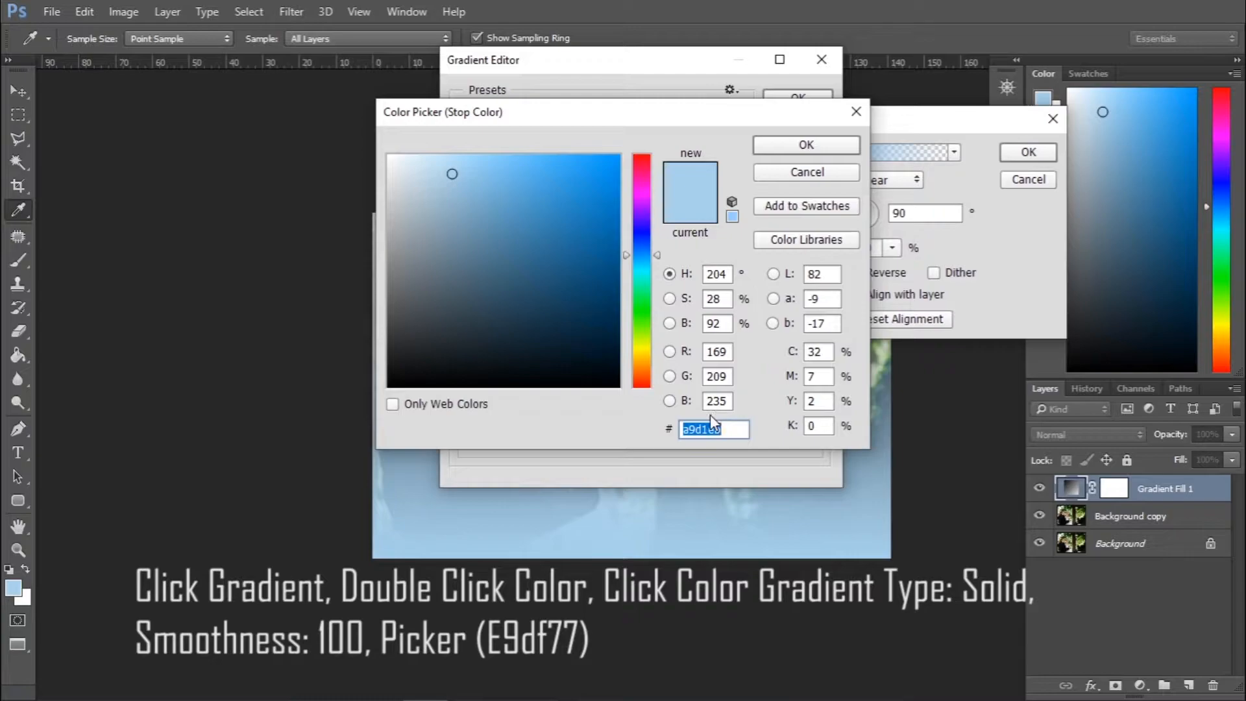
text(F)
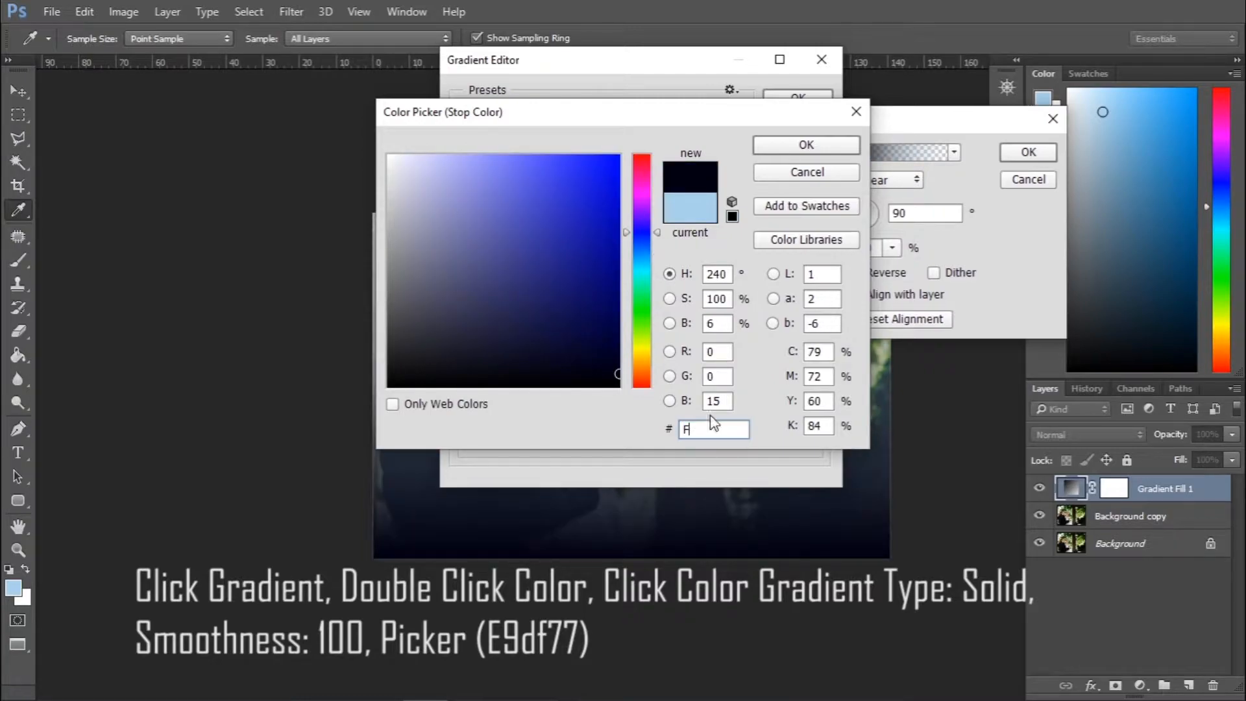
text(9d)
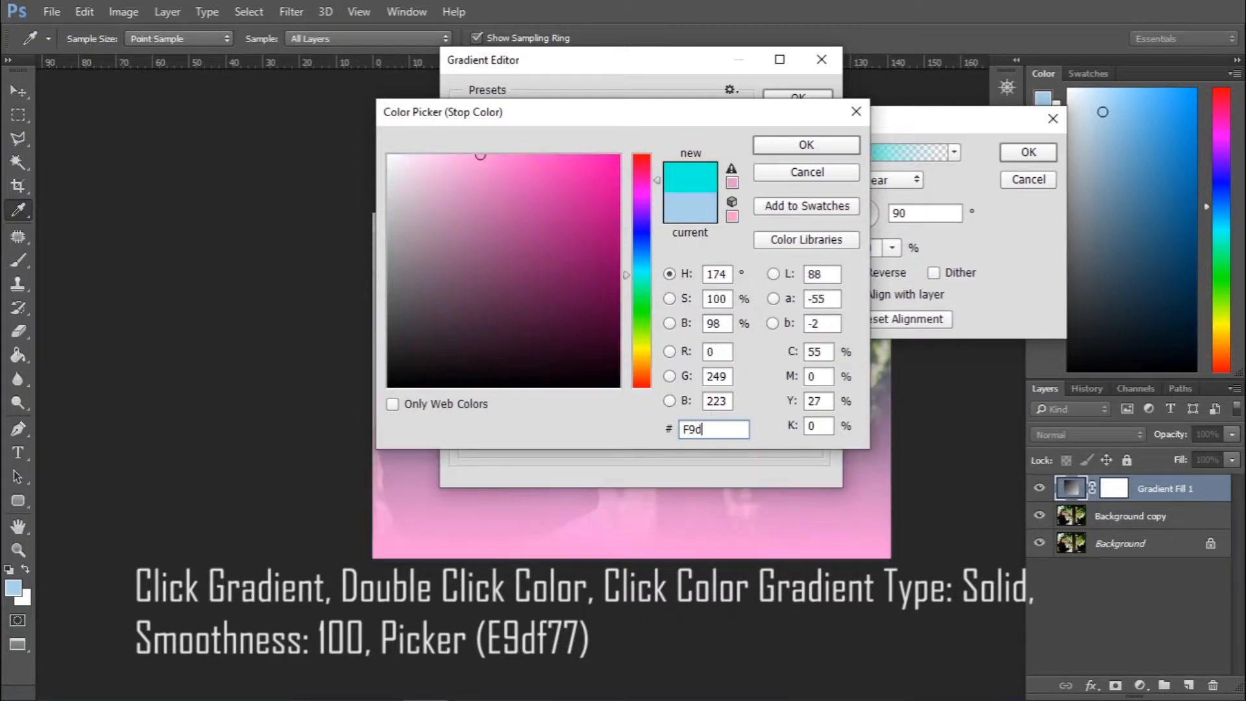
text(f77)
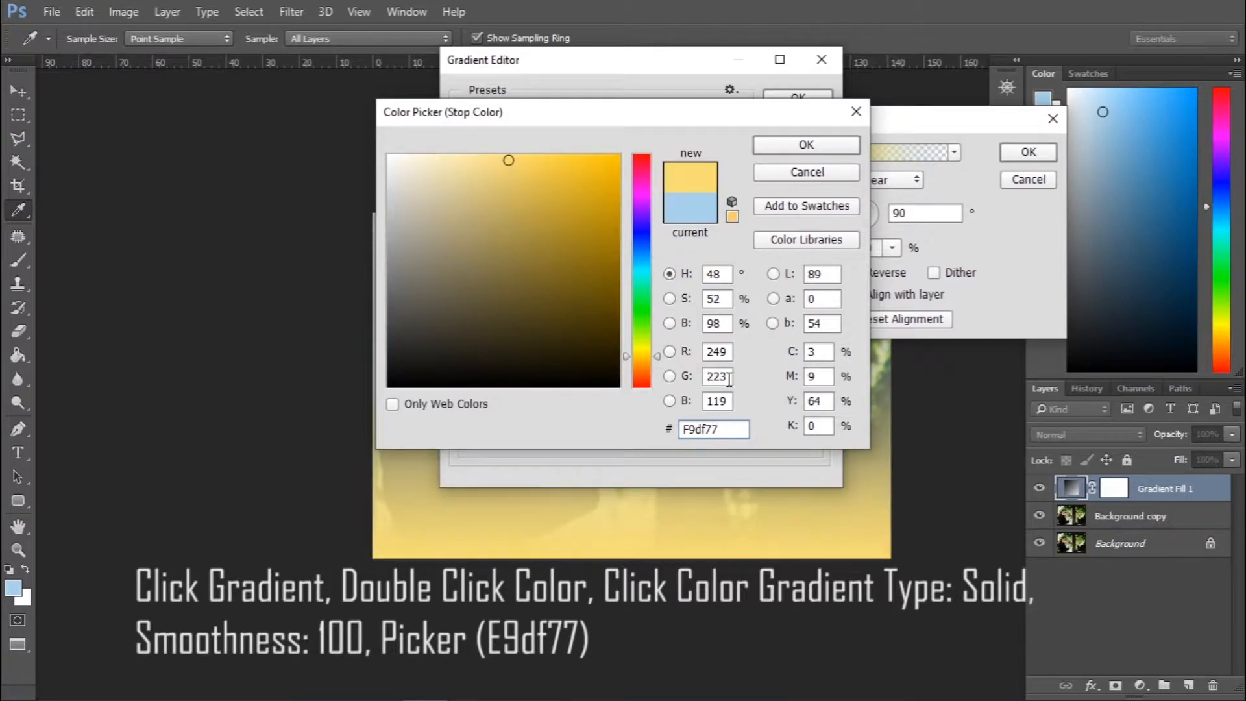
click(802, 144)
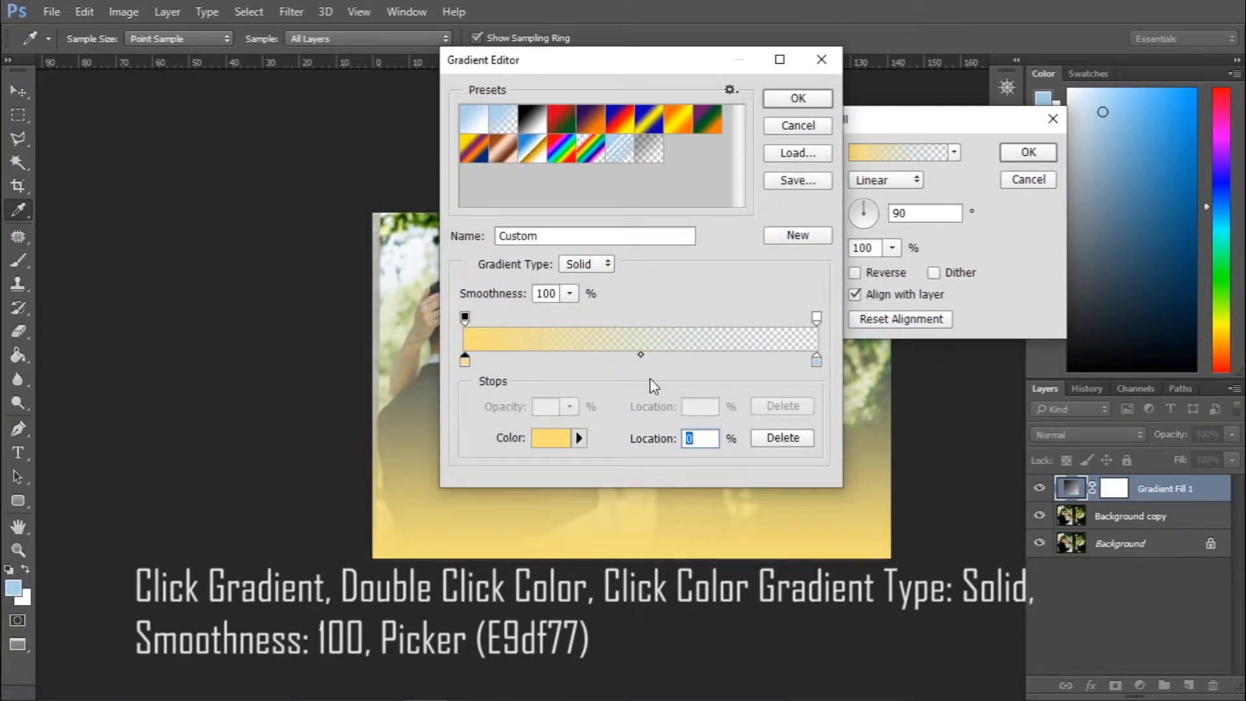
click(797, 98)
Set the yellow gradient fill's style to Radial and apply the fill.
click(888, 182)
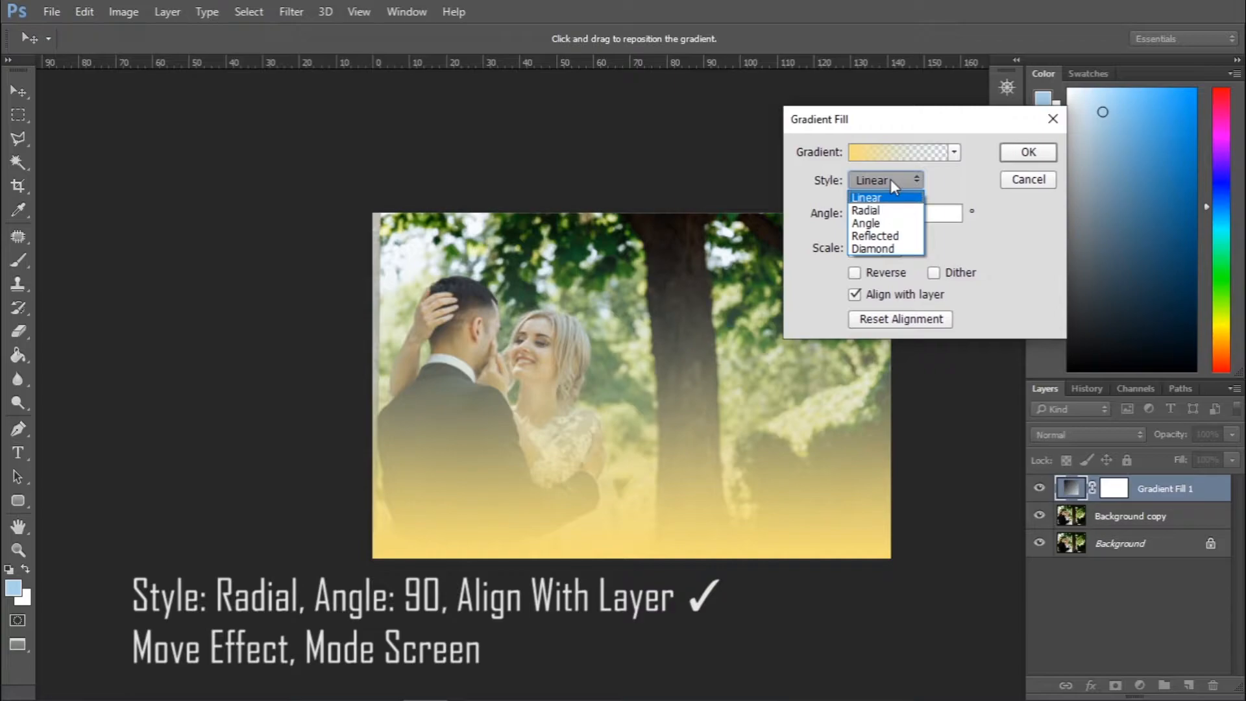
click(889, 223)
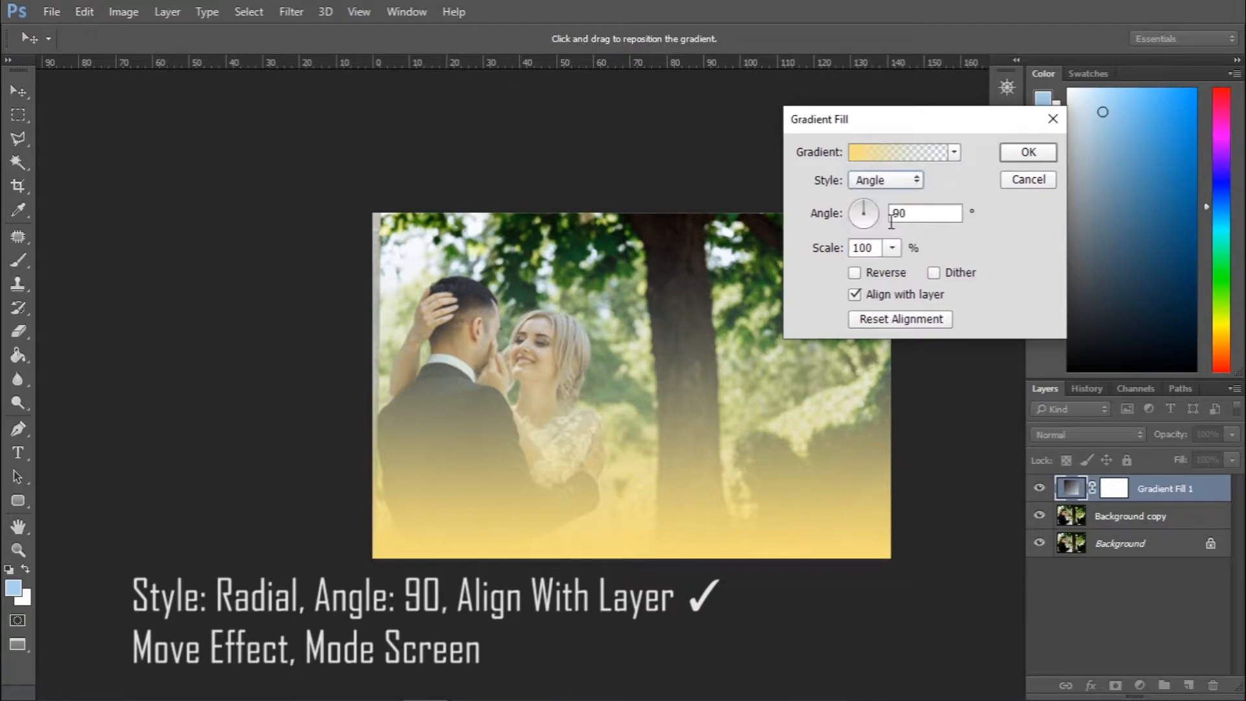
click(884, 185)
click(890, 206)
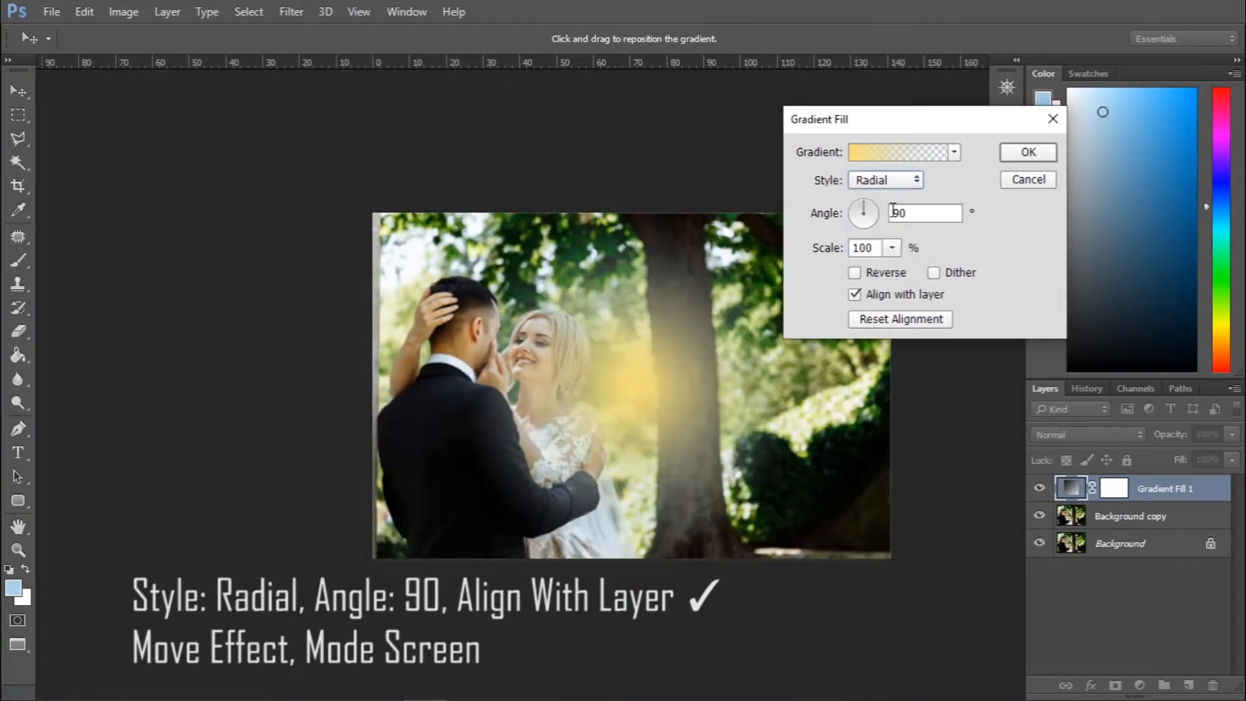
click(1028, 152)
Reposition the radial yellow glow to the photo's upper-left corner and set its layer's blend mode to Screen.
drag(632, 404, 589, 347)
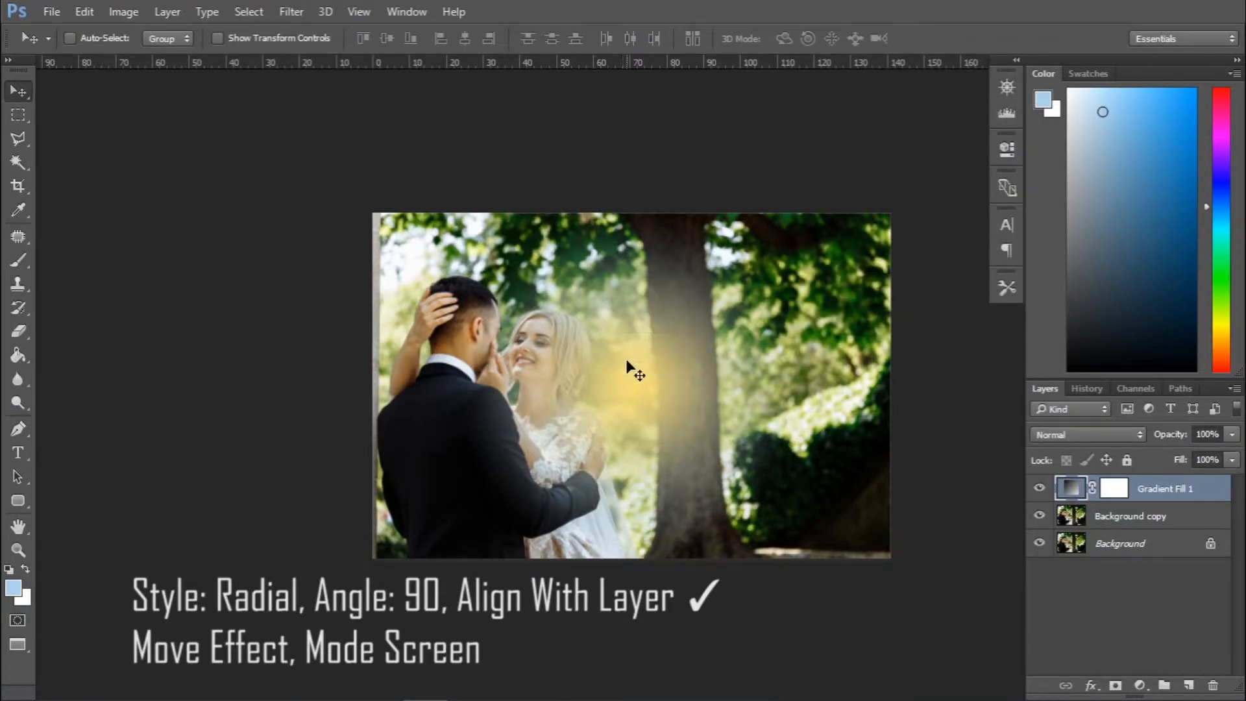
double_click(1070, 492)
drag(675, 393, 406, 229)
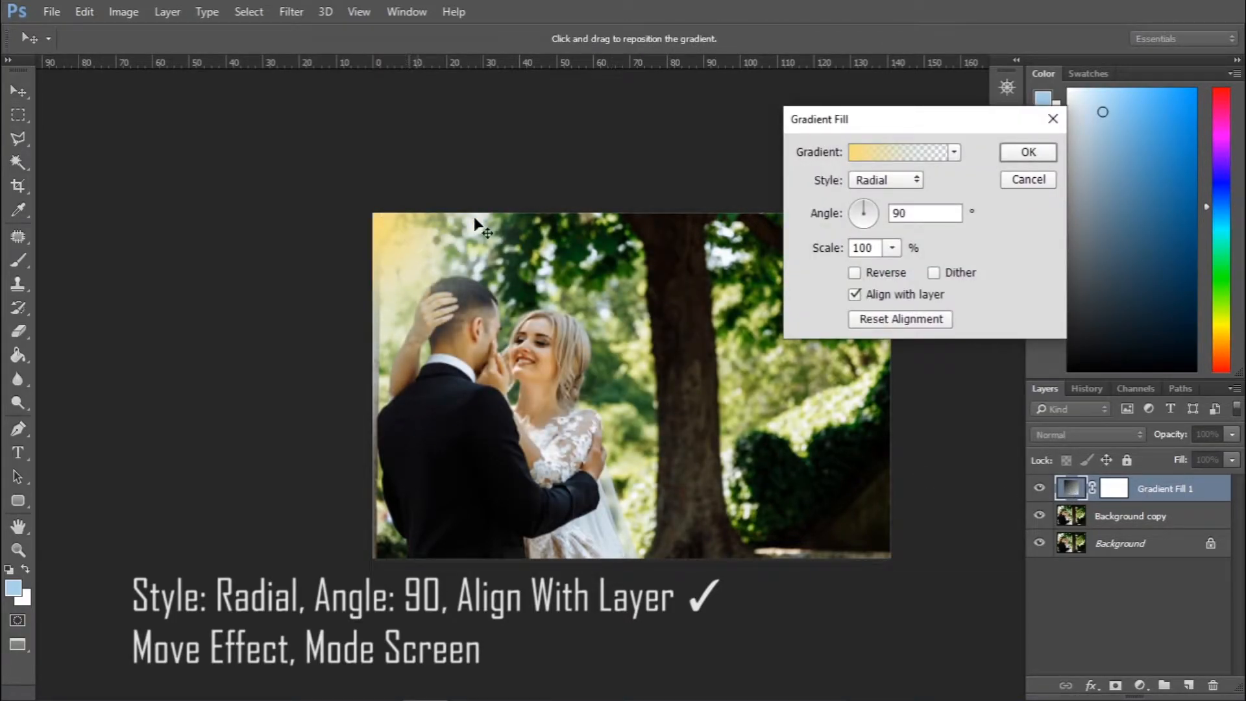
click(1029, 154)
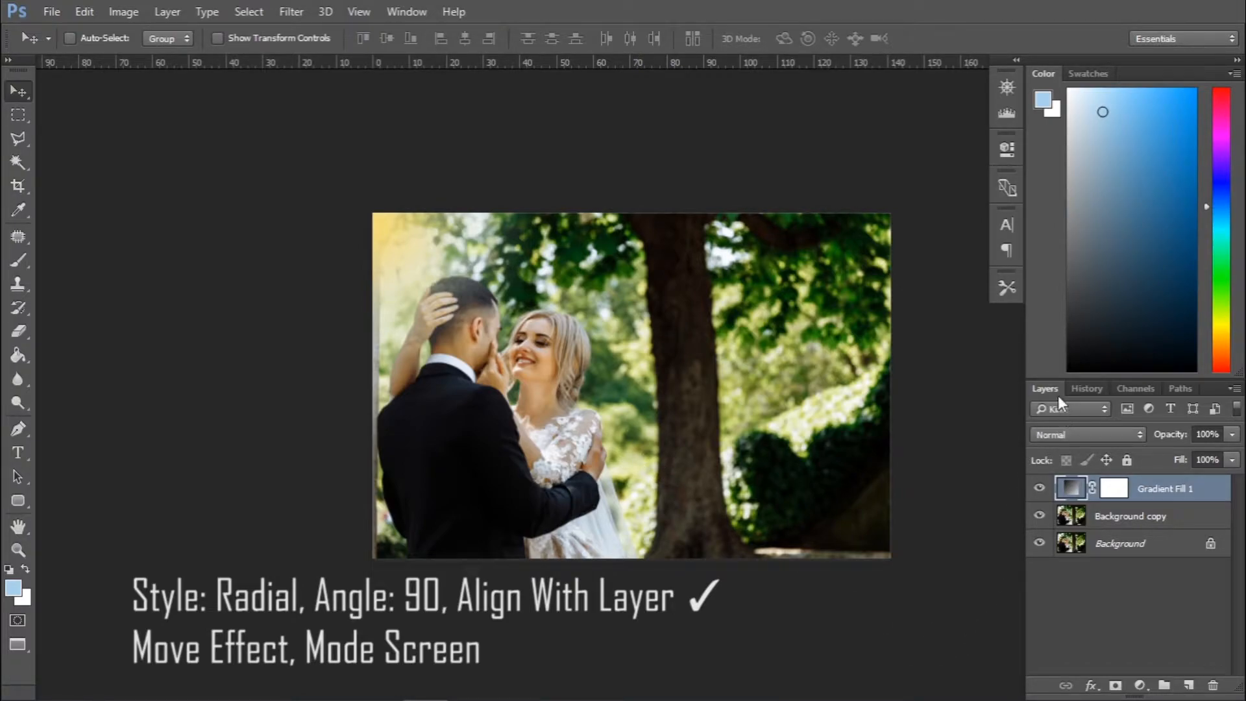
click(1057, 435)
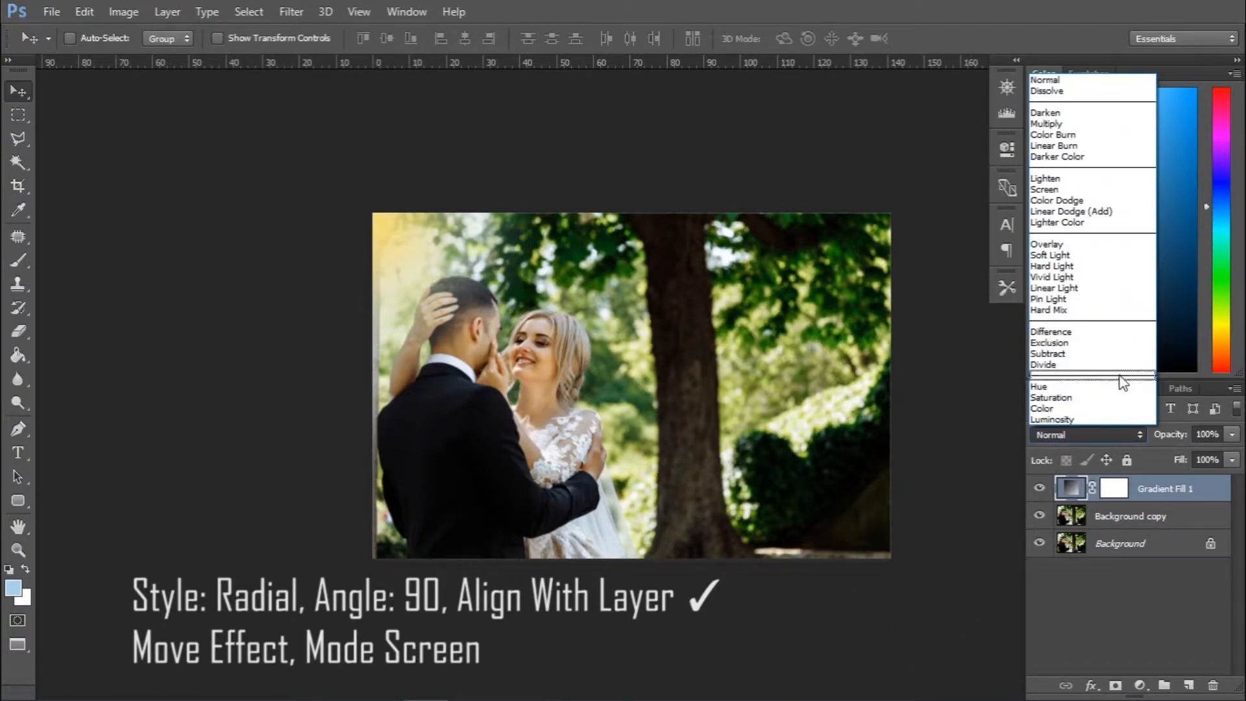
click(1077, 189)
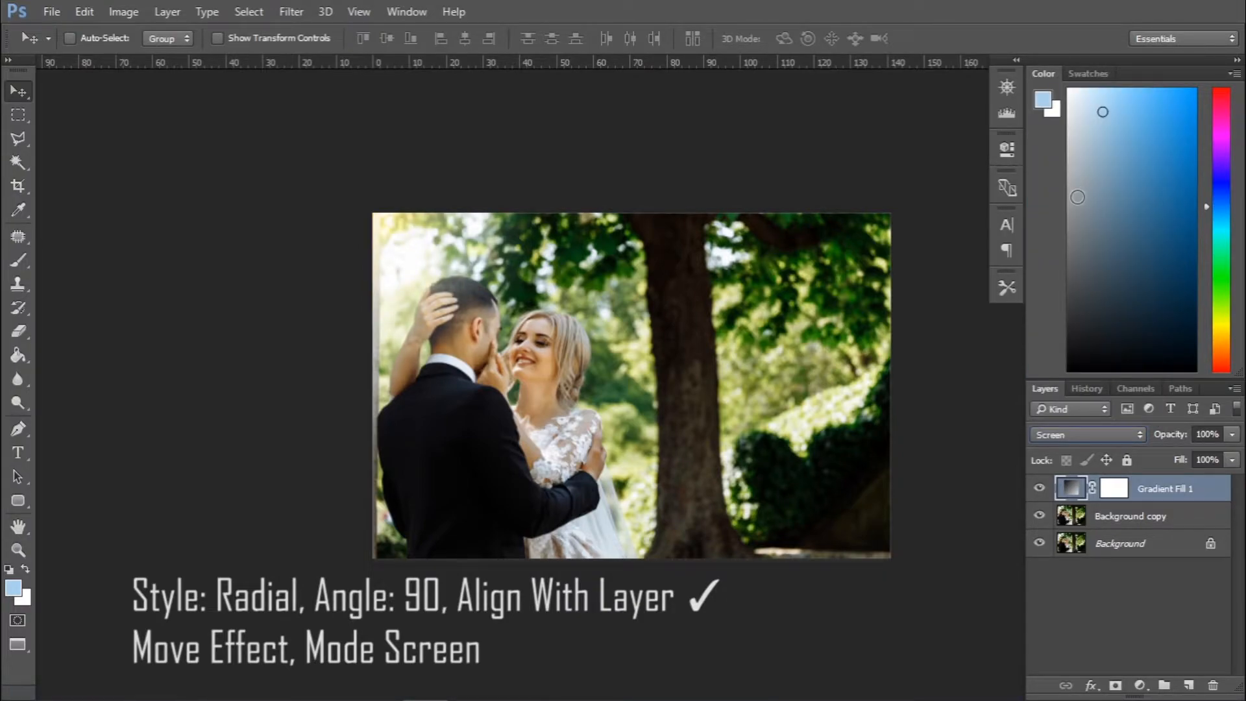
Add a second Gradient fill layer above the glow and set its style to Angle.
click(1140, 686)
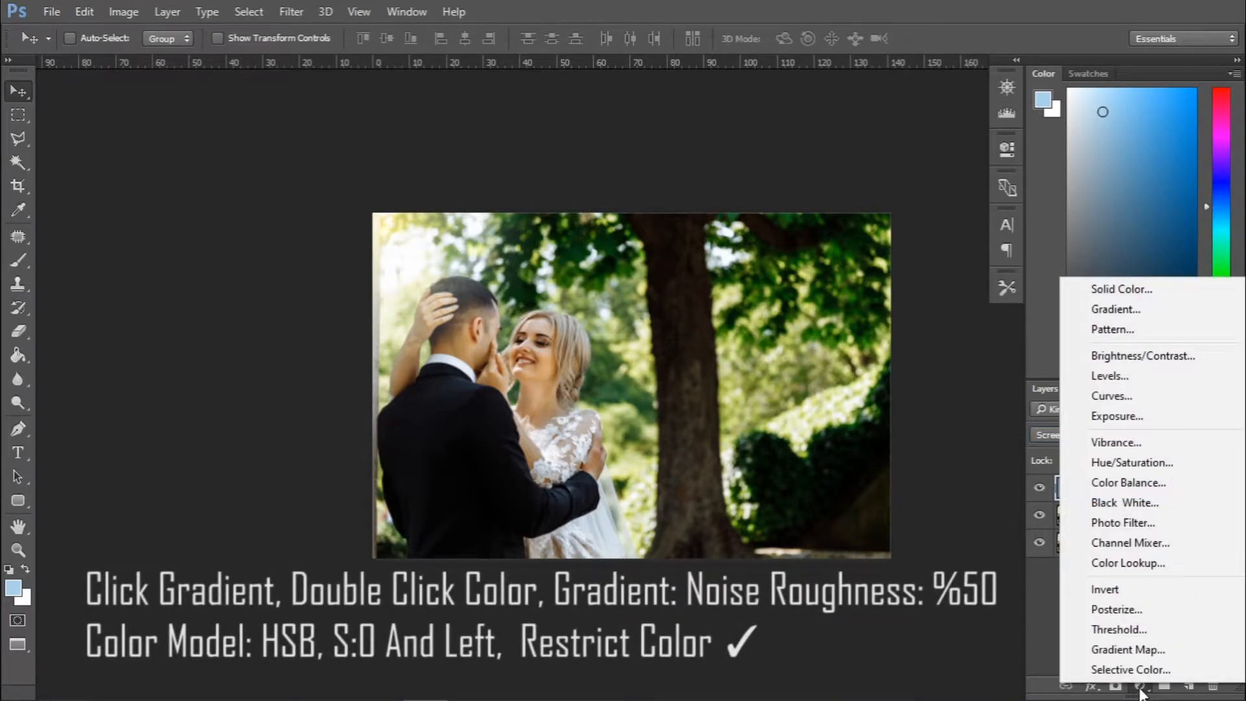
click(1178, 316)
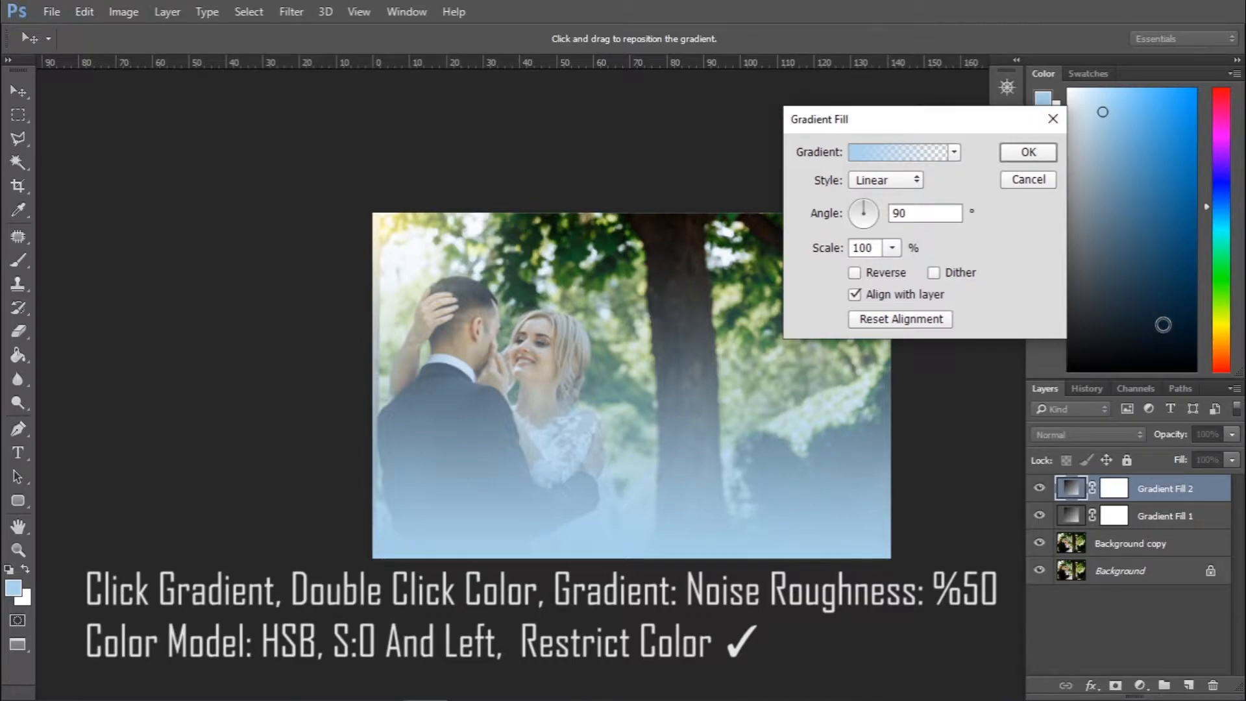
click(909, 182)
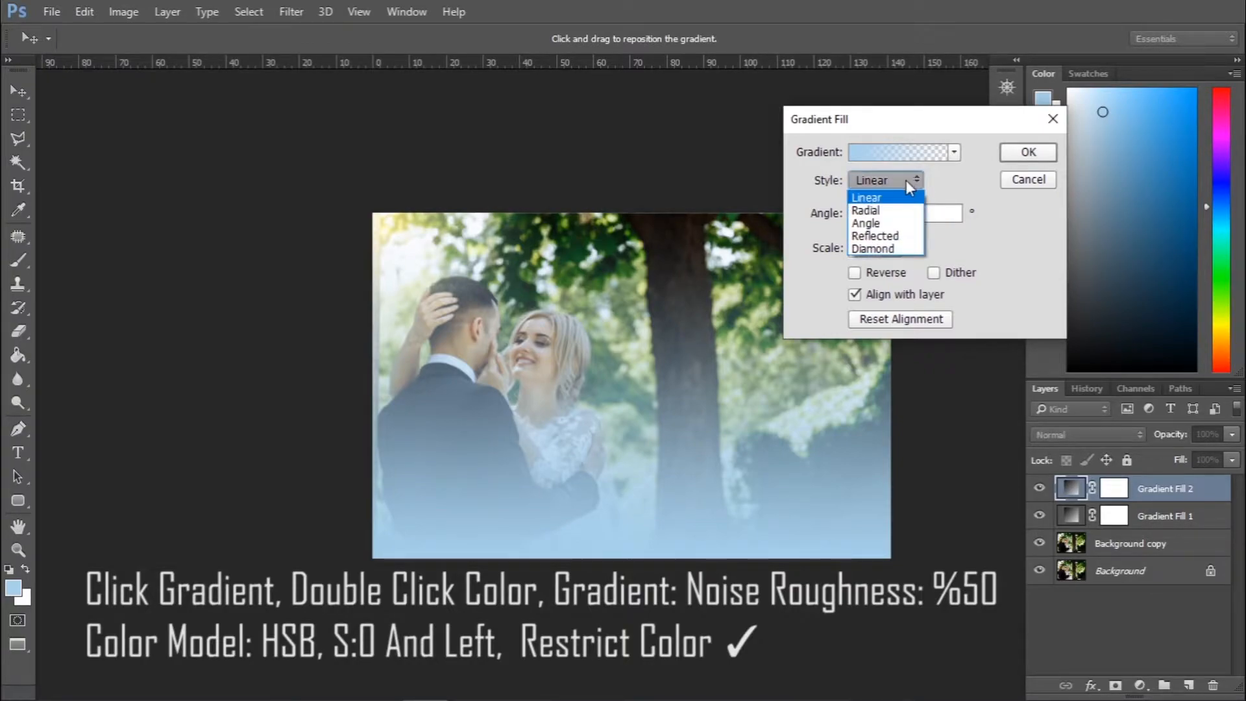
click(889, 224)
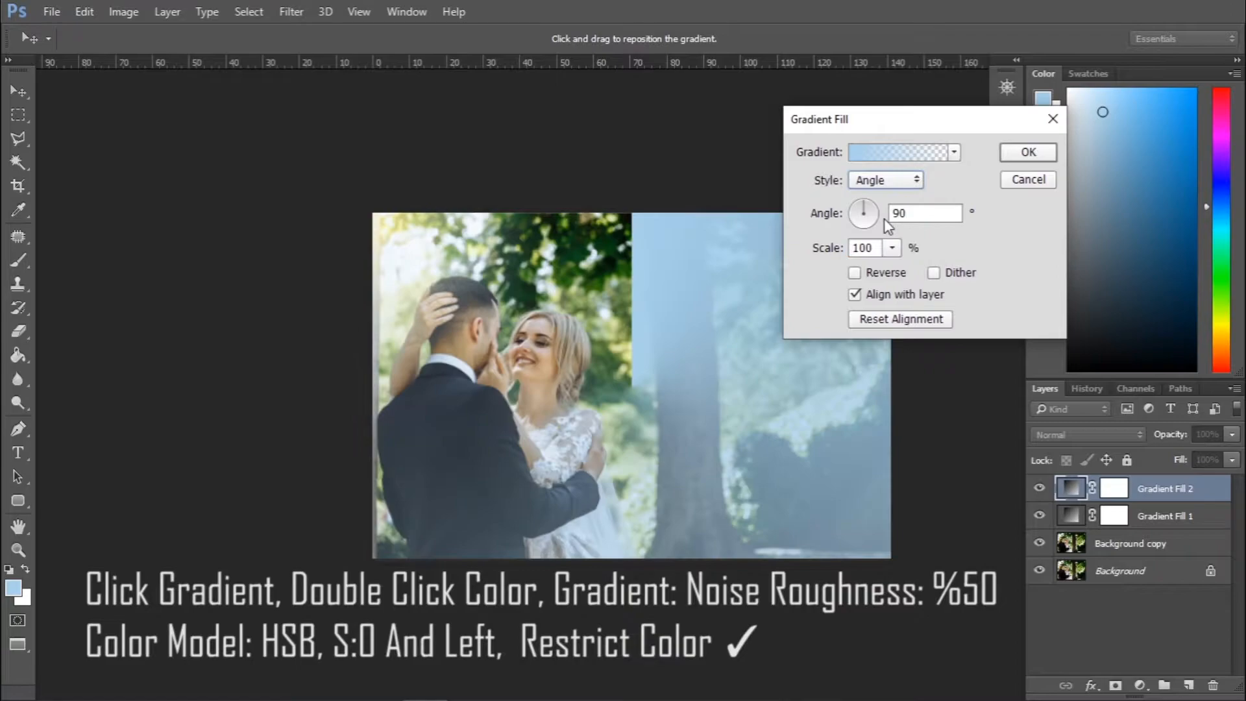
Change the second fill's gradient to Noise type with the HSB color model and reduce its maximum saturation to zero.
click(896, 154)
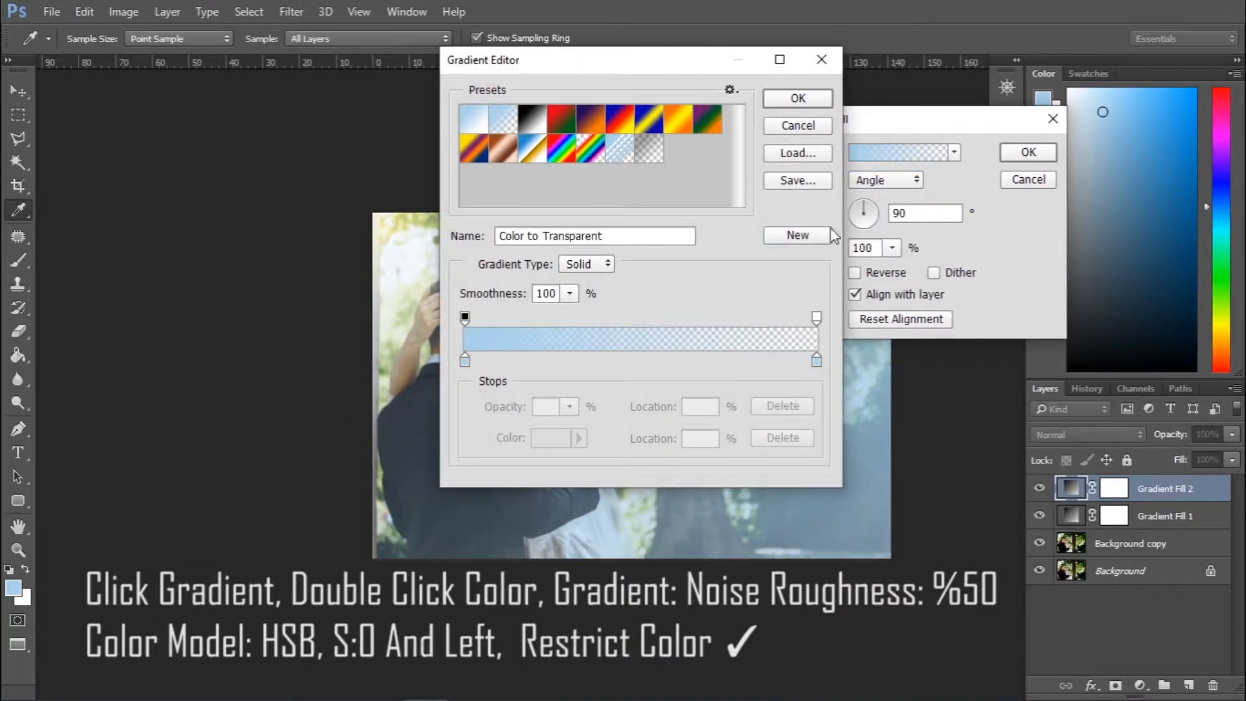
click(605, 264)
click(601, 295)
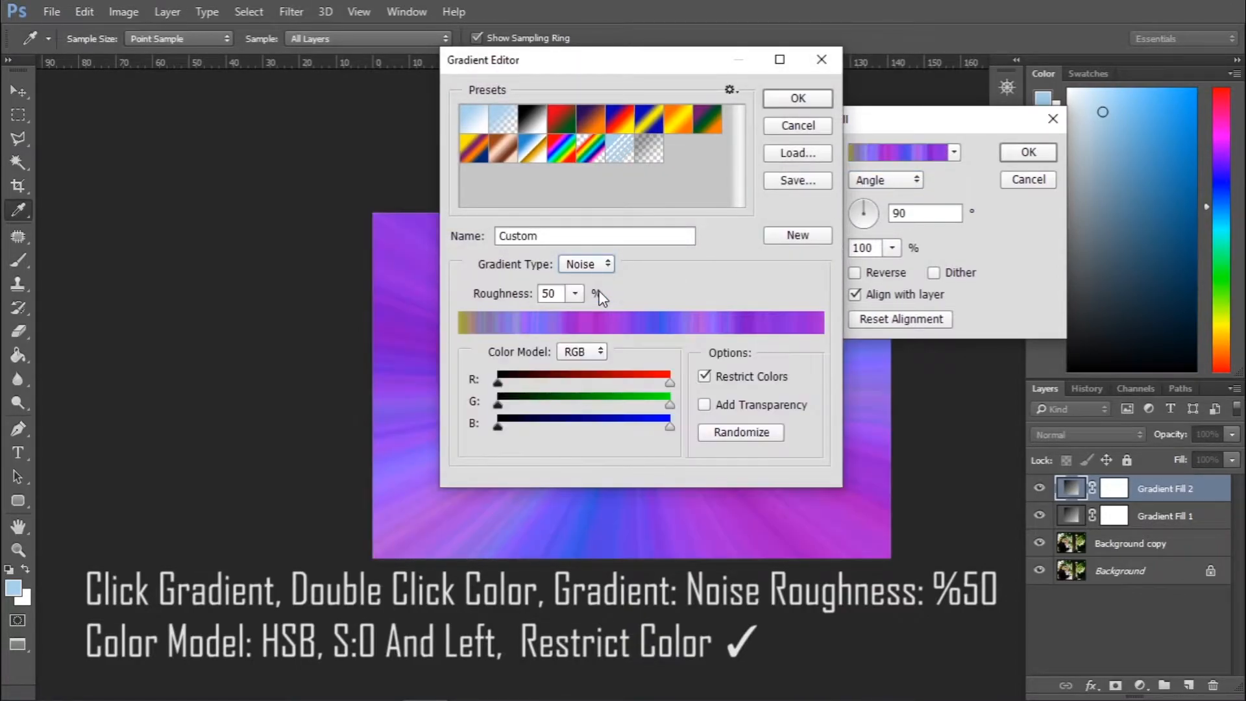
click(603, 354)
click(585, 376)
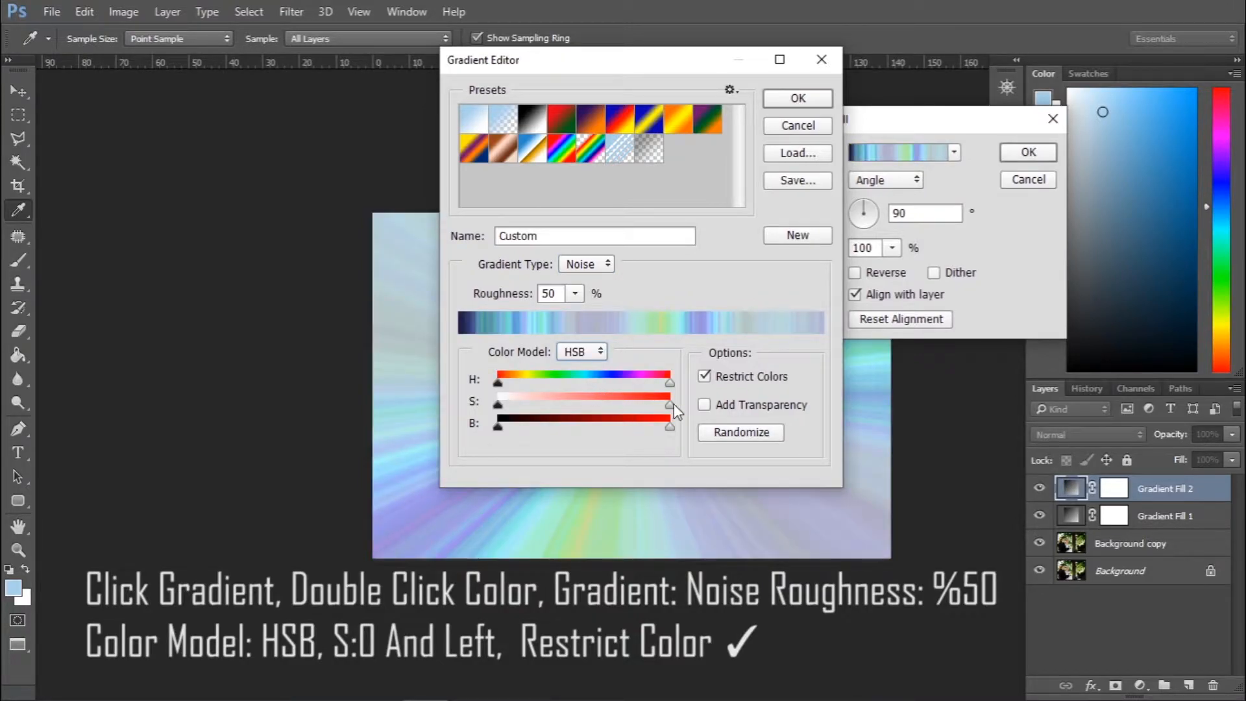
drag(672, 403, 488, 410)
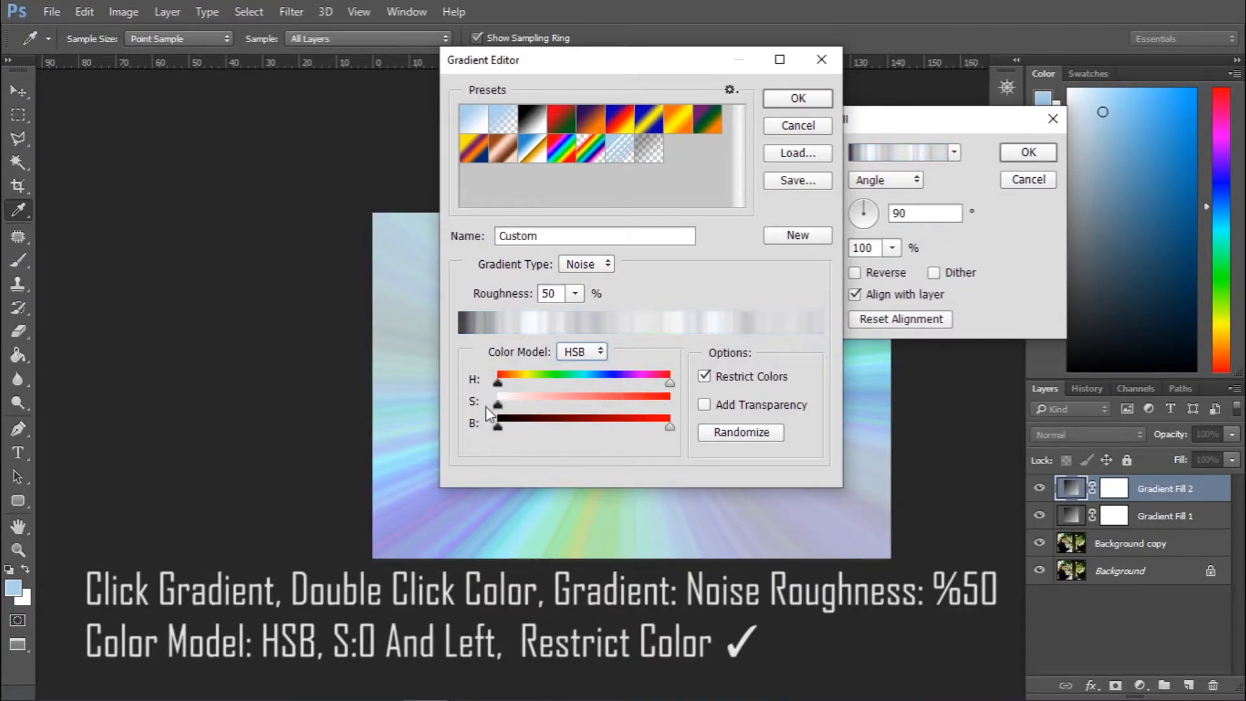
drag(705, 68, 337, 103)
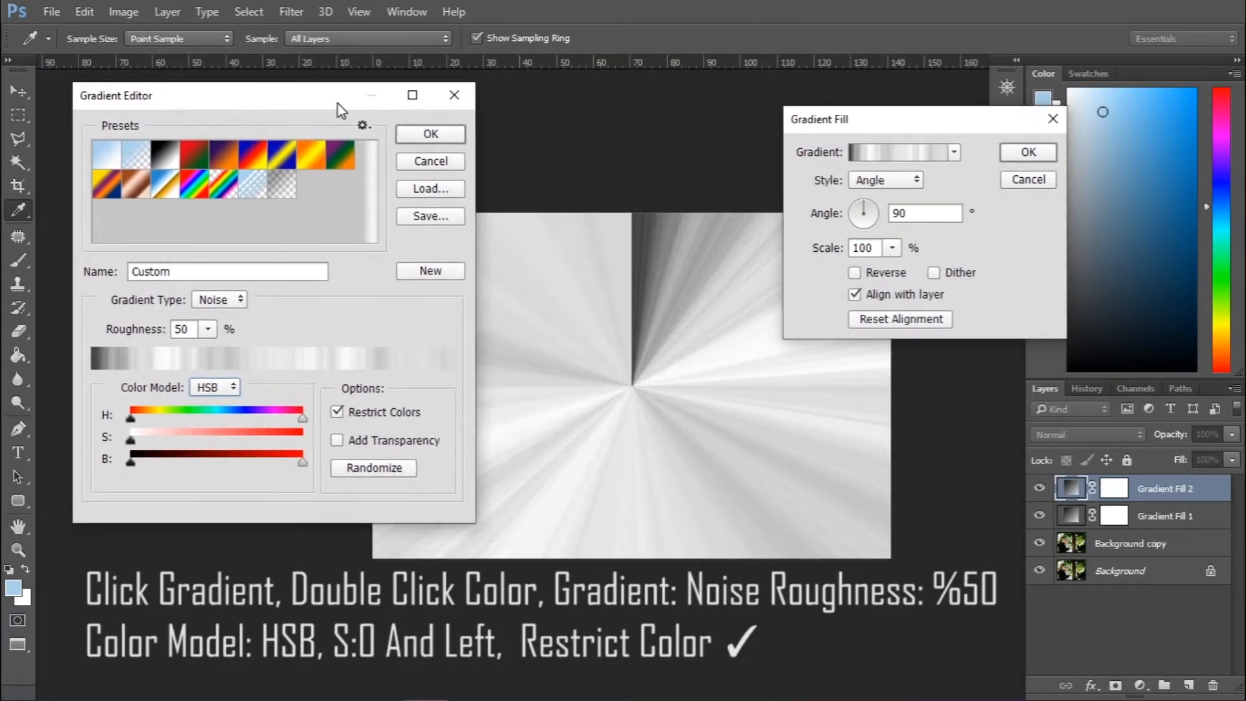
click(420, 139)
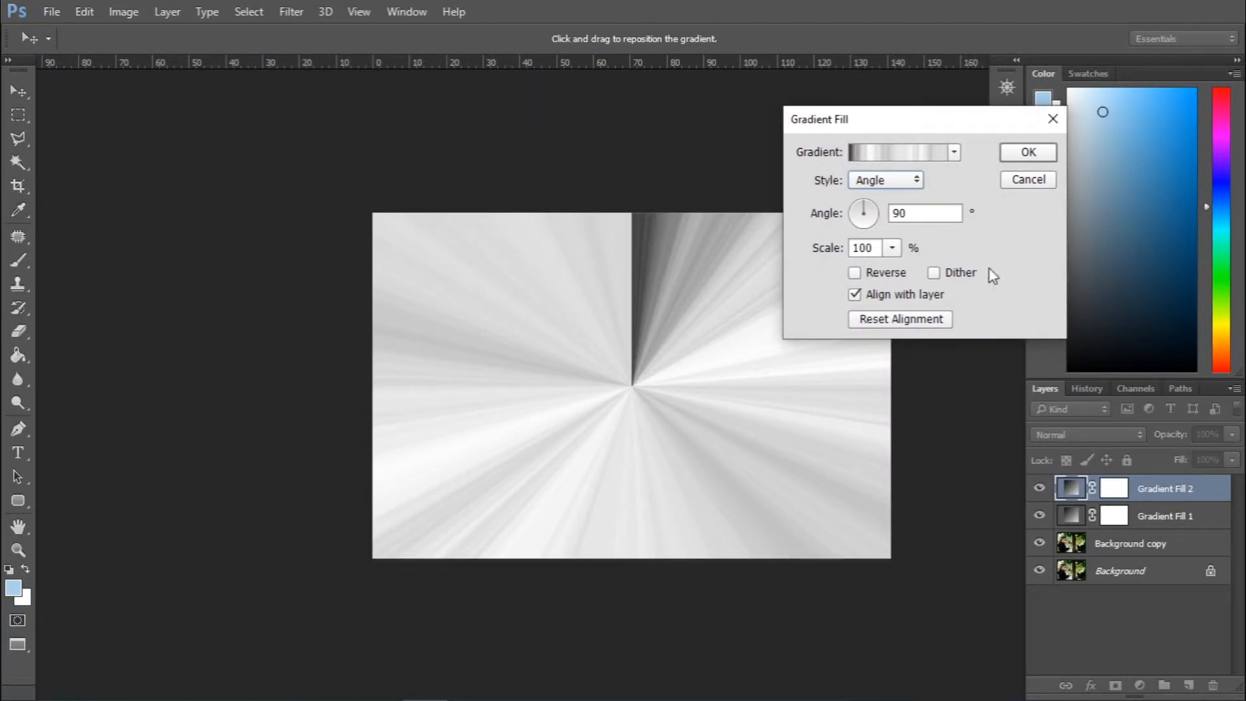
Move the centre of the grey rays to the photo's upper-left corner and set that layer's blend mode to Screen.
drag(637, 392, 400, 242)
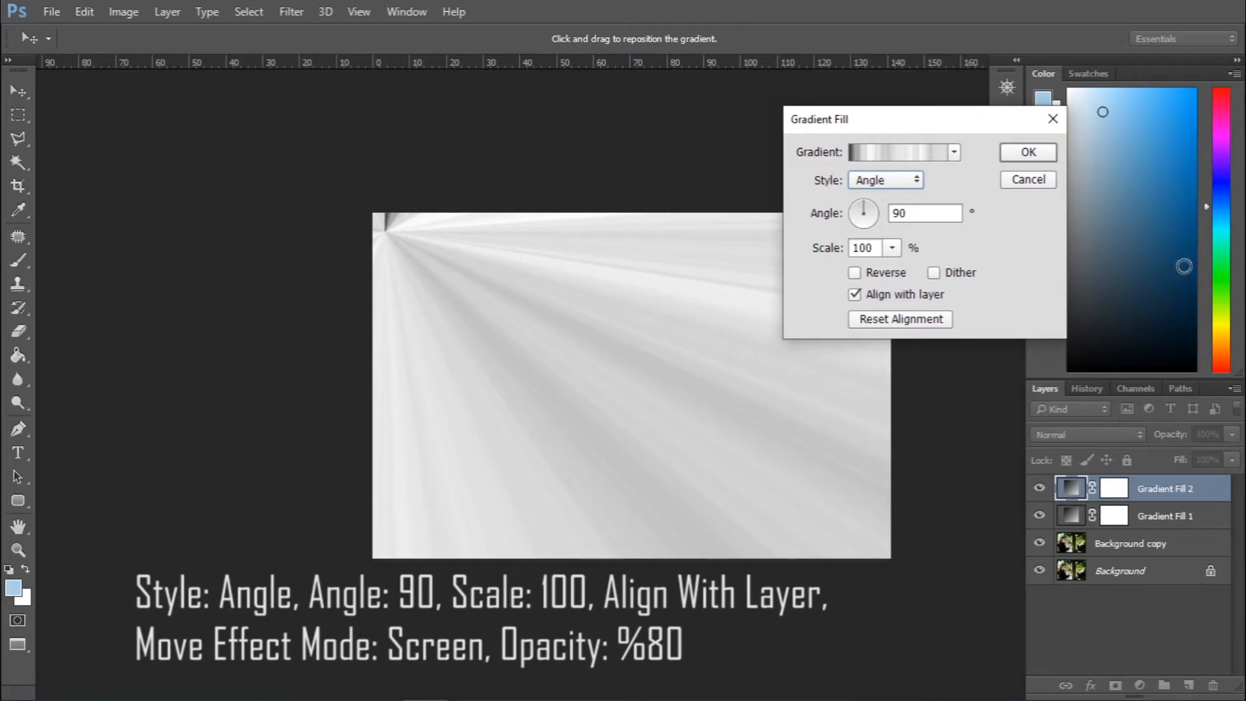
click(1028, 153)
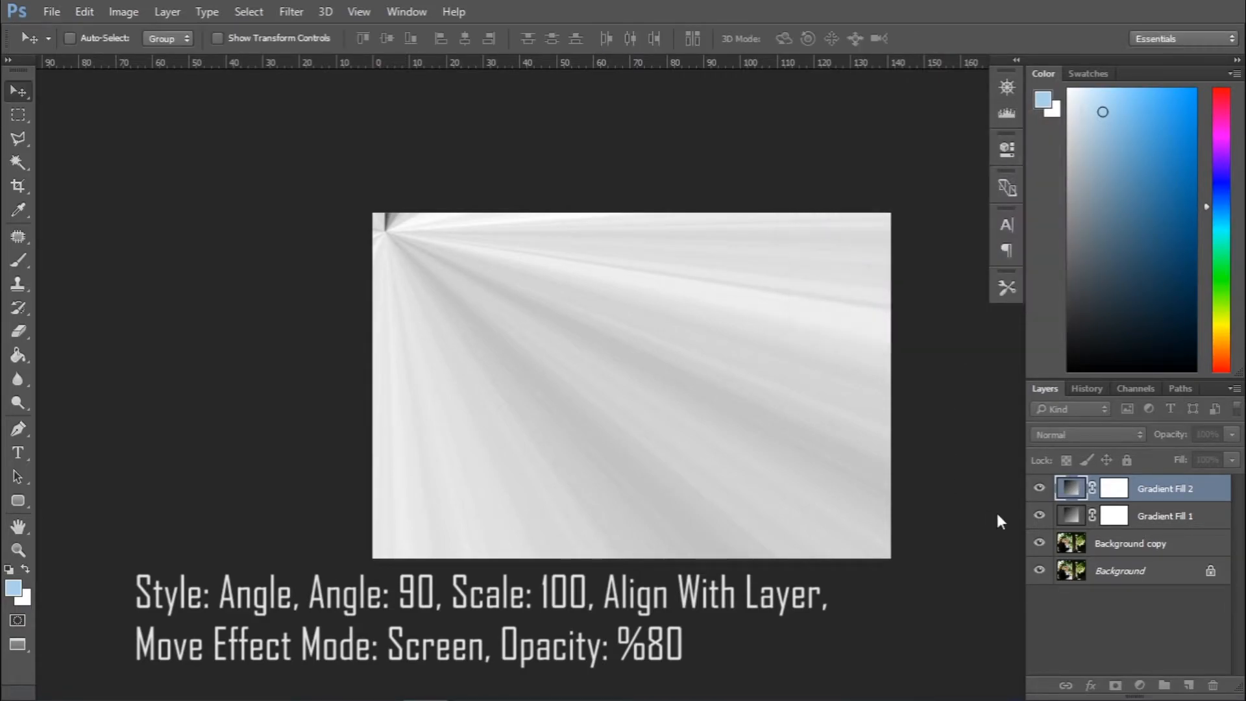
click(1105, 433)
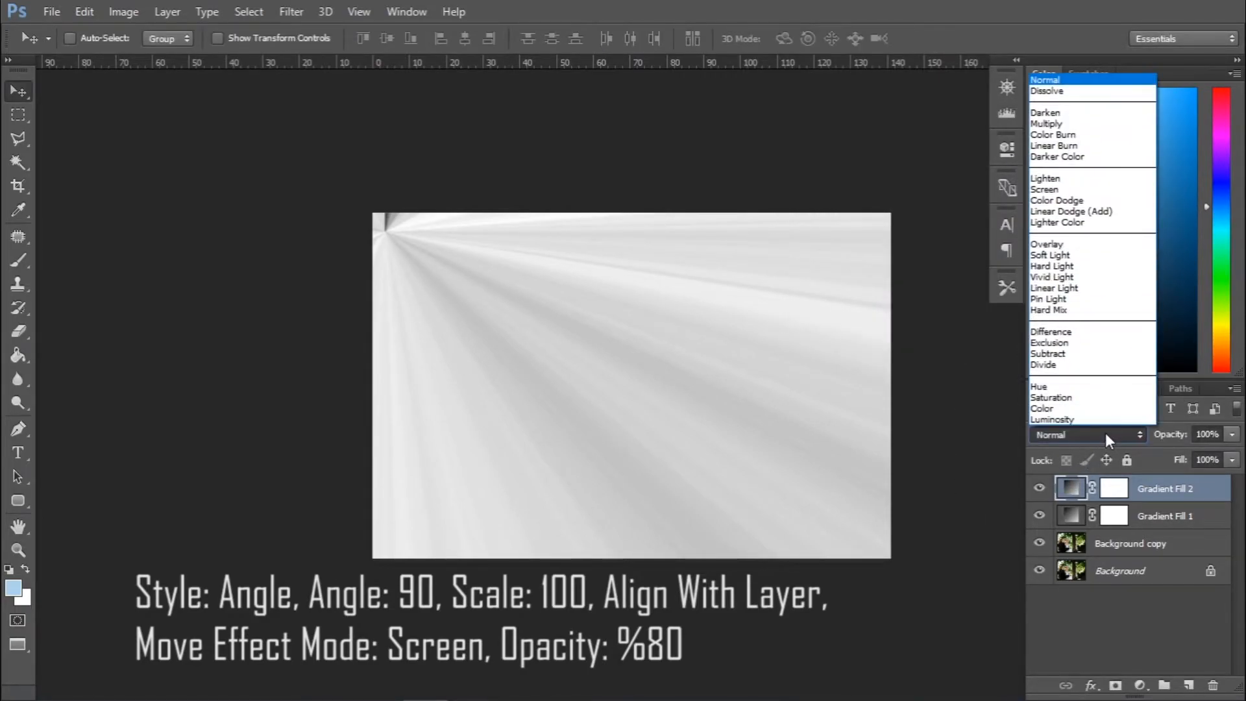
click(1085, 189)
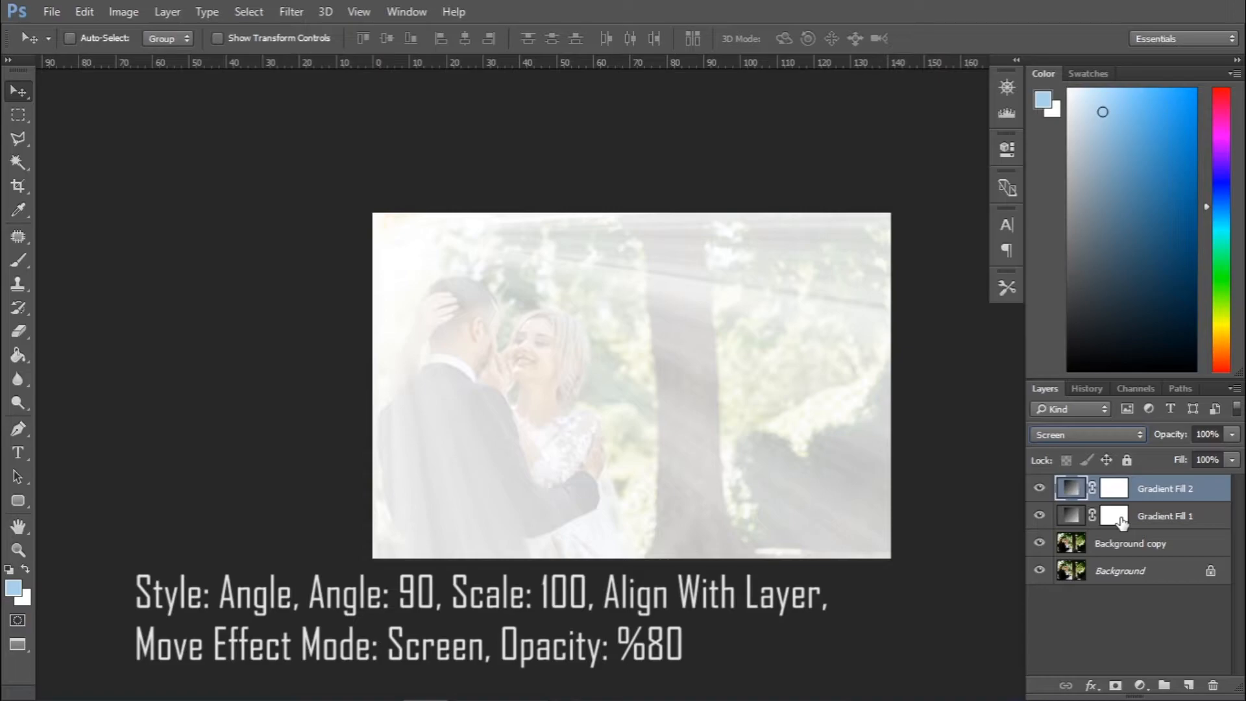
Keep the ray gradient's fill settings and set the layer's opacity to 80%.
double_click(1072, 499)
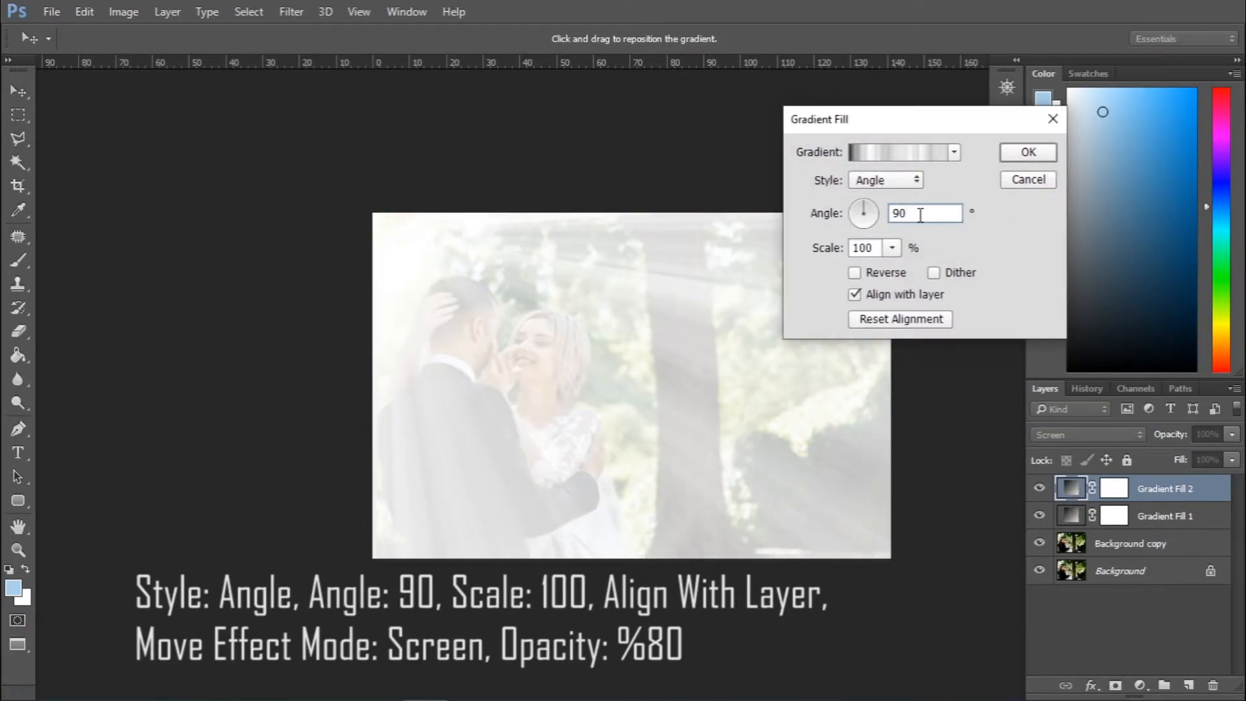
click(1029, 155)
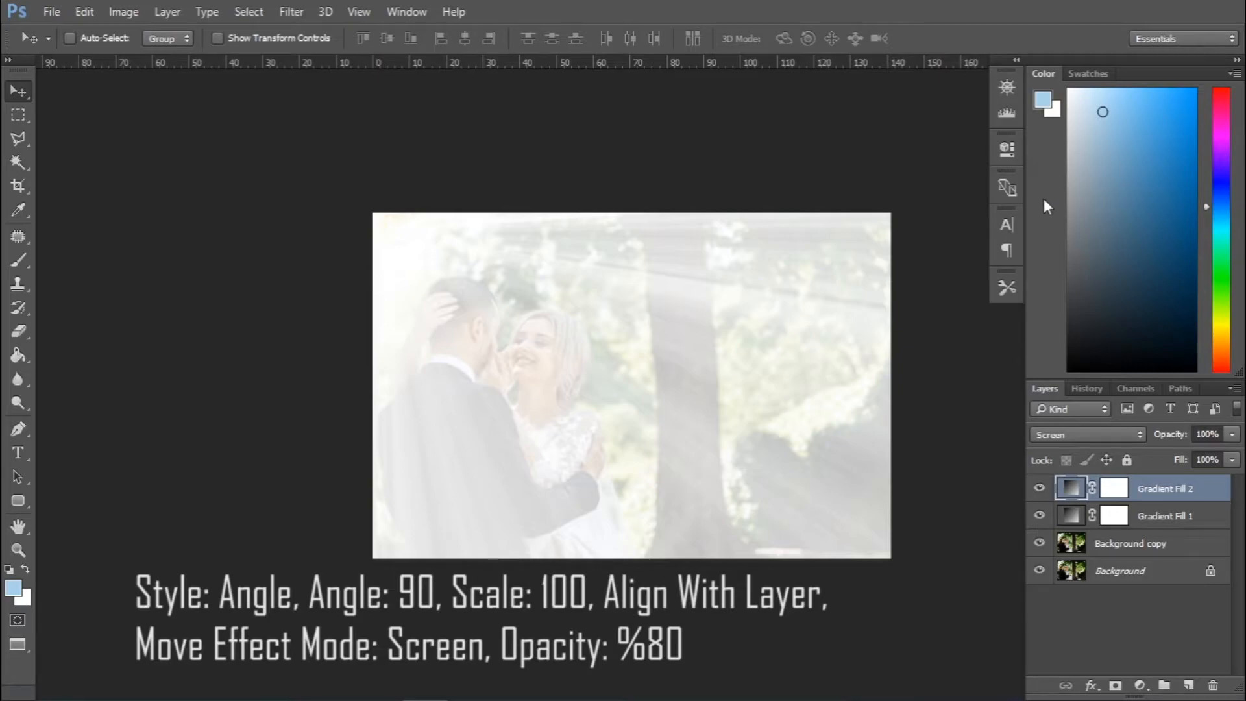
click(1232, 434)
drag(1225, 454, 1208, 456)
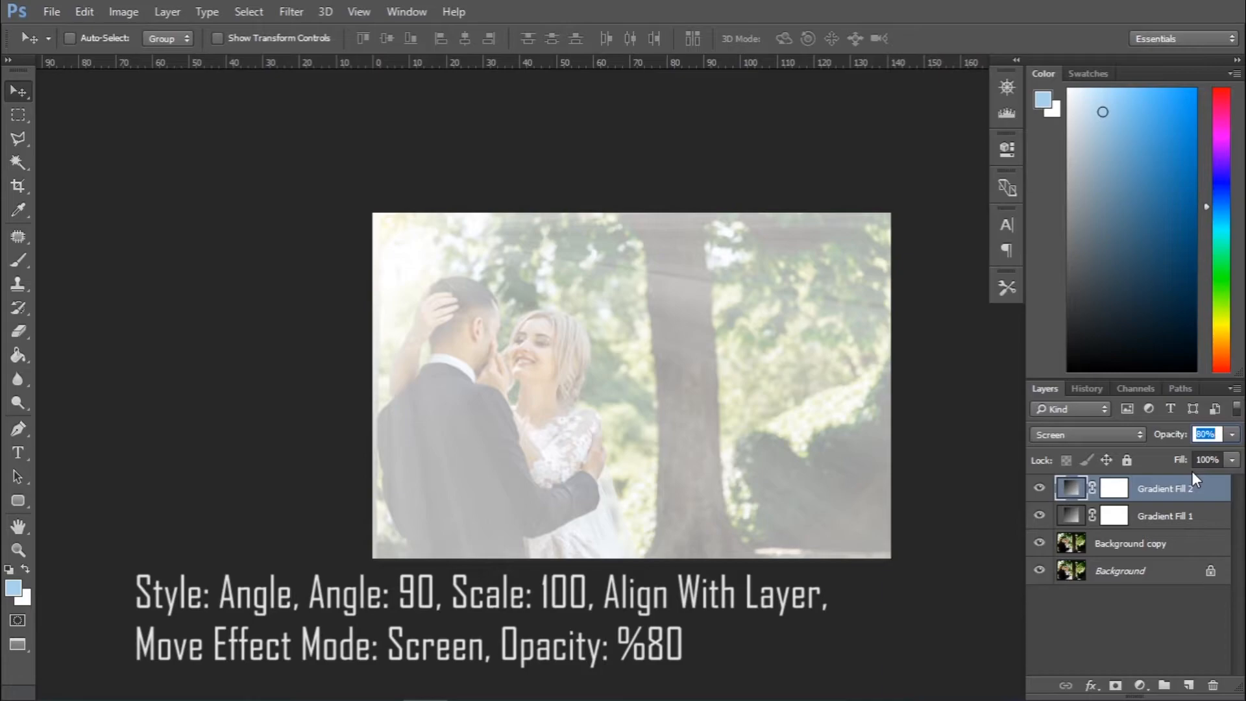
Add a Levels adjustment with black input 15 and midtone 0.64, and clip it to the ray gradient layer.
click(1139, 686)
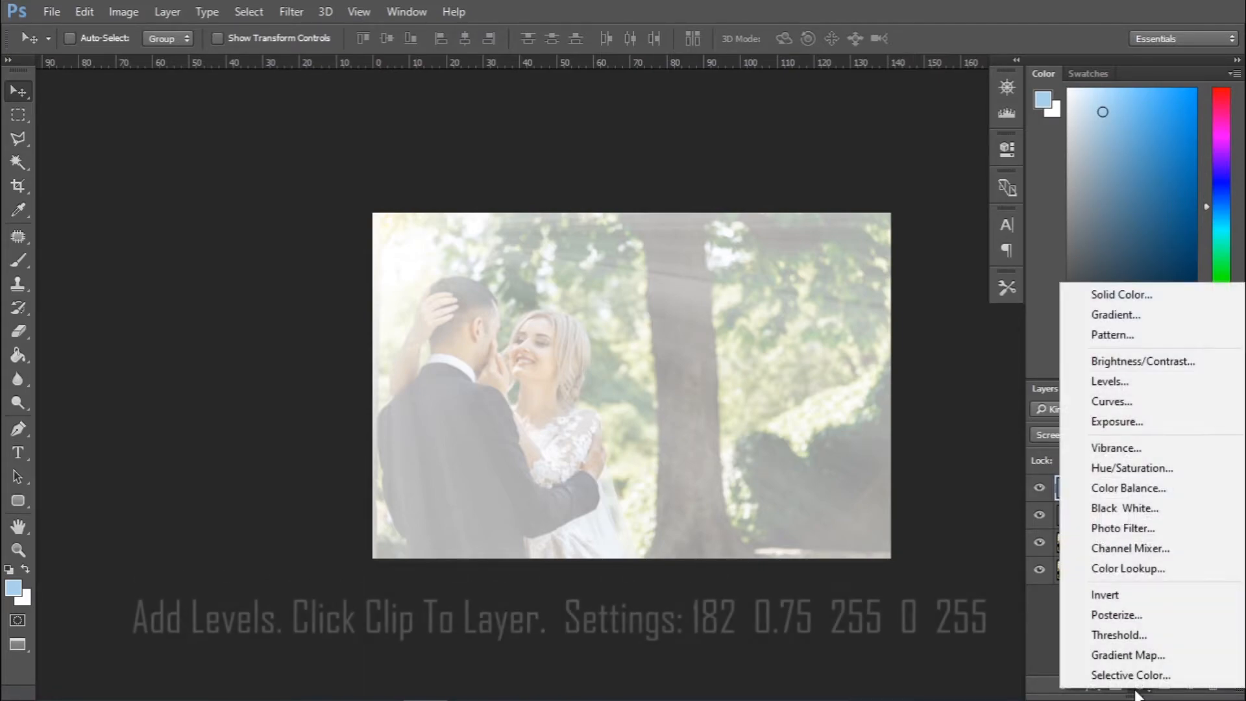
click(1156, 377)
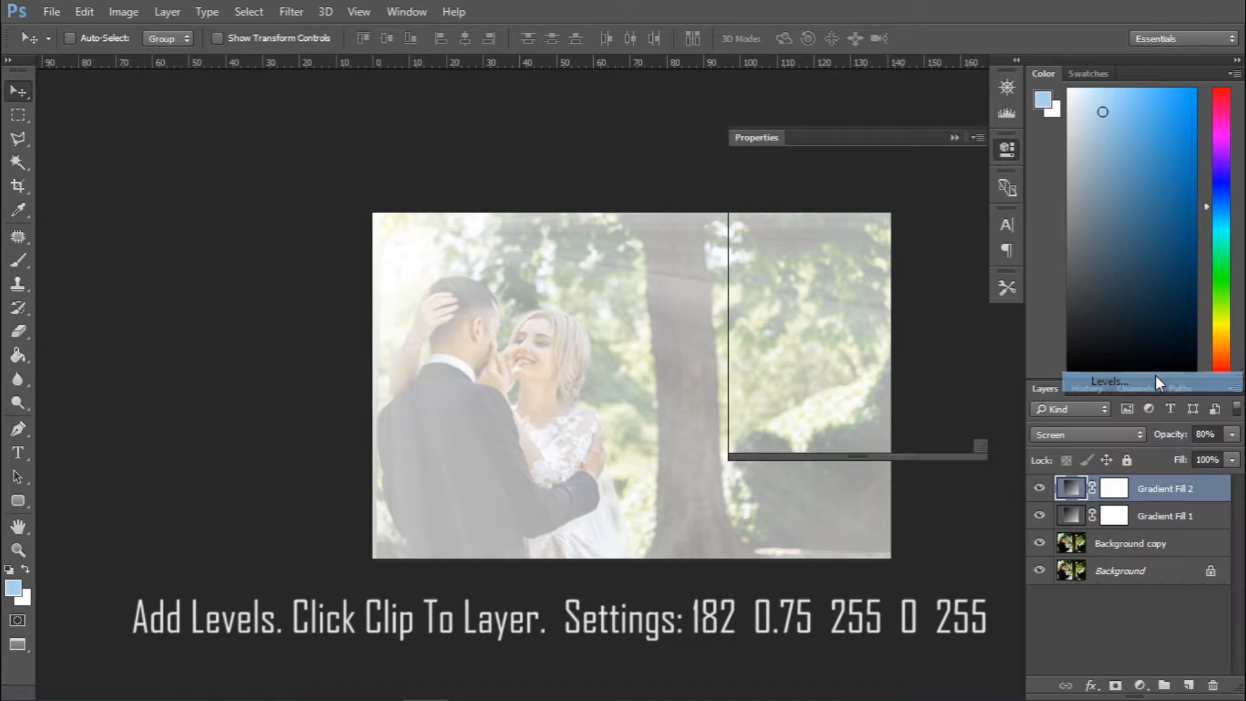
click(765, 342)
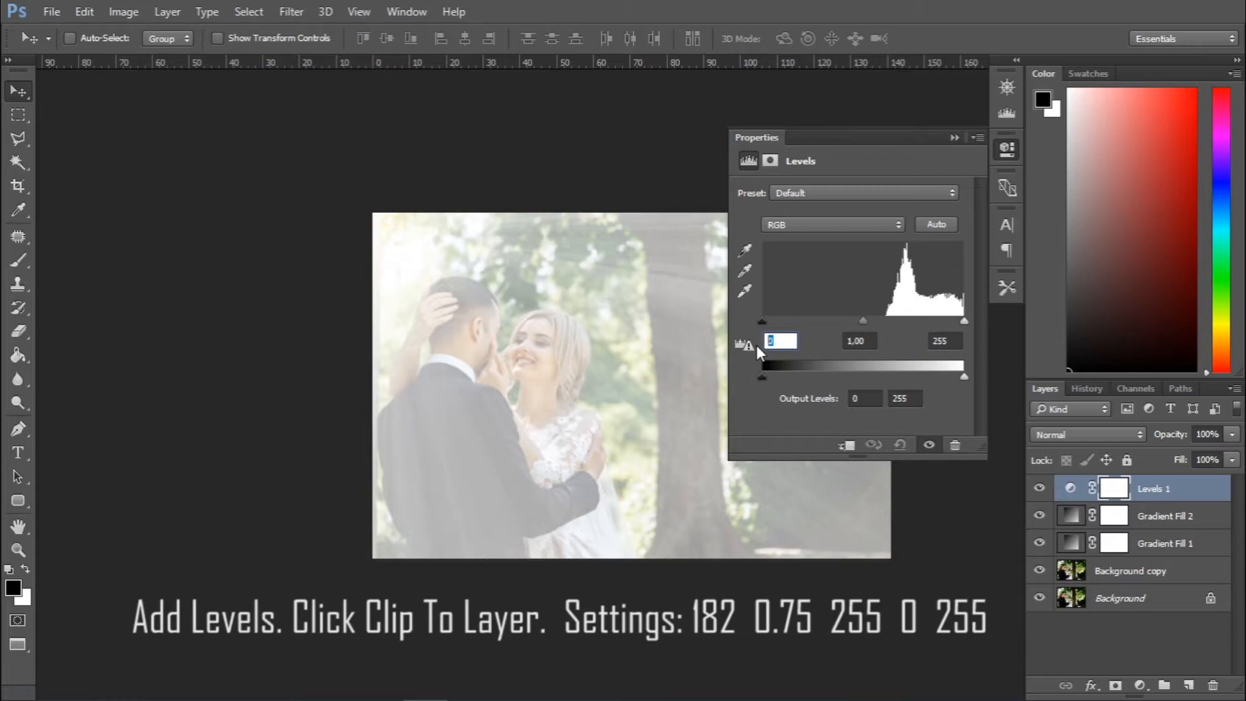
text(15)
mouse_move(864, 338)
mouse_down()
mouse_move(825, 335)
mouse_move(885, 326)
mouse_up()
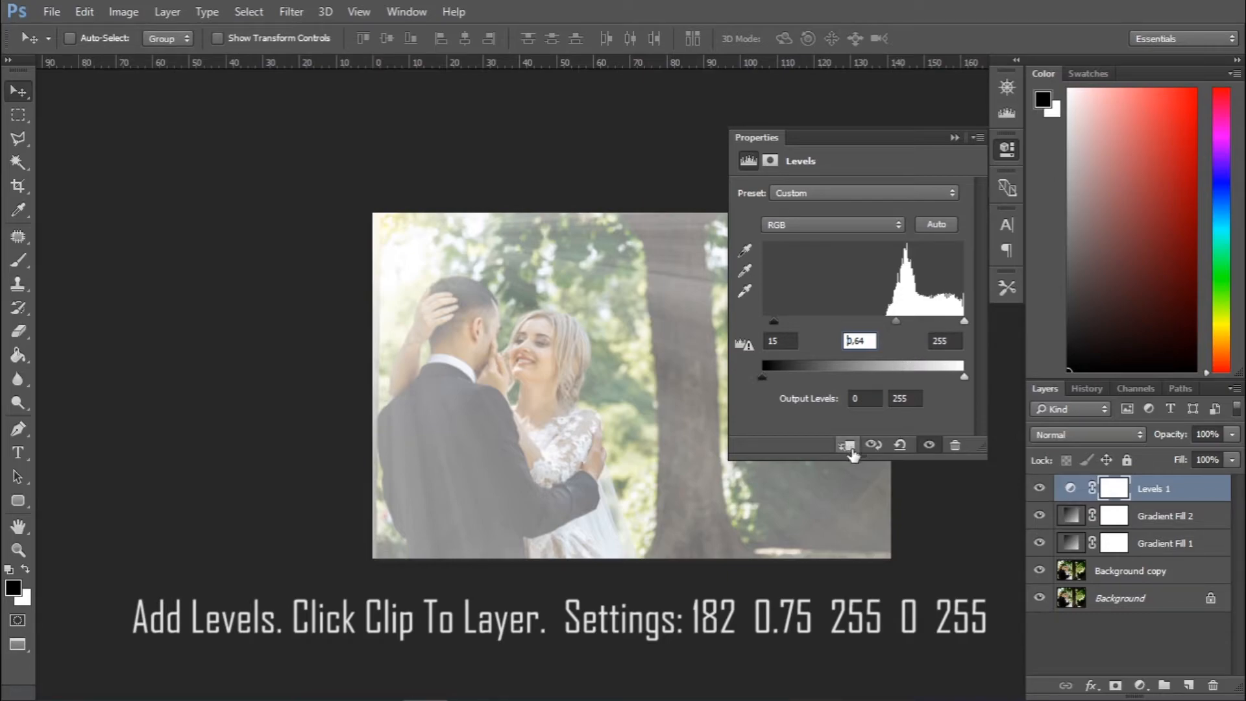
click(847, 446)
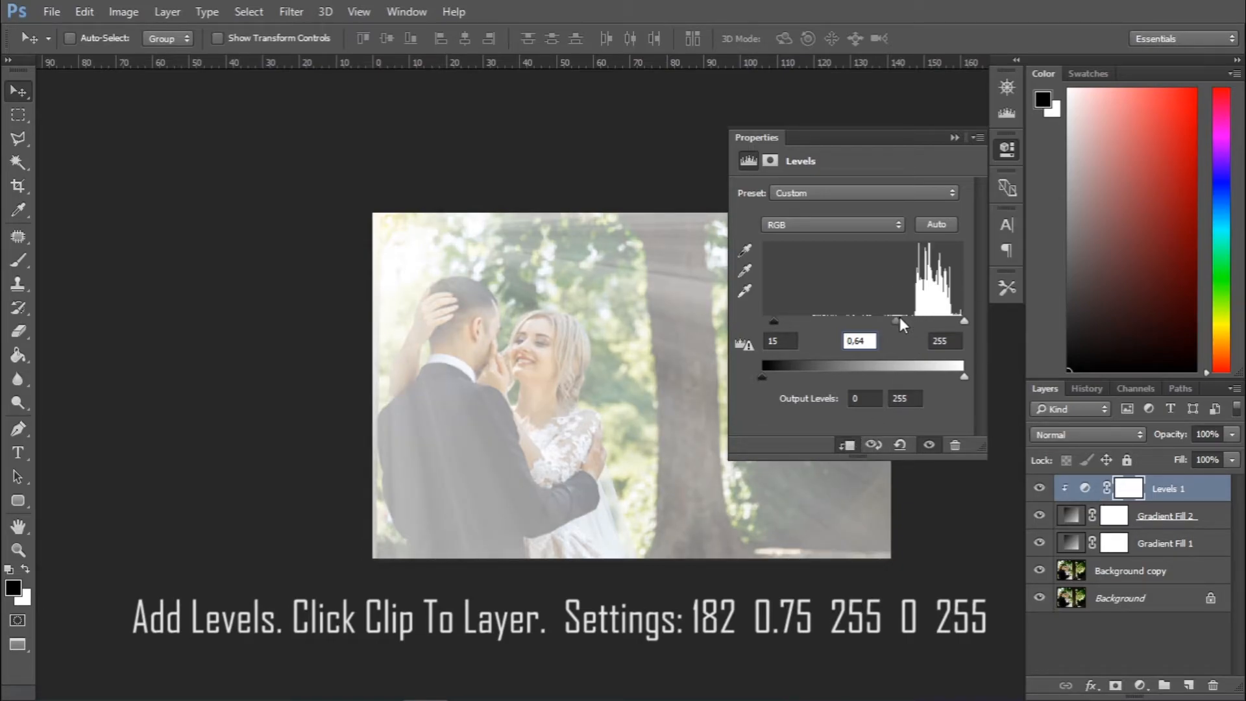
Raise the clipped Levels adjustment's black input to about 193 and set its midtone to 0.75 to sharpen the rays.
drag(774, 322, 953, 325)
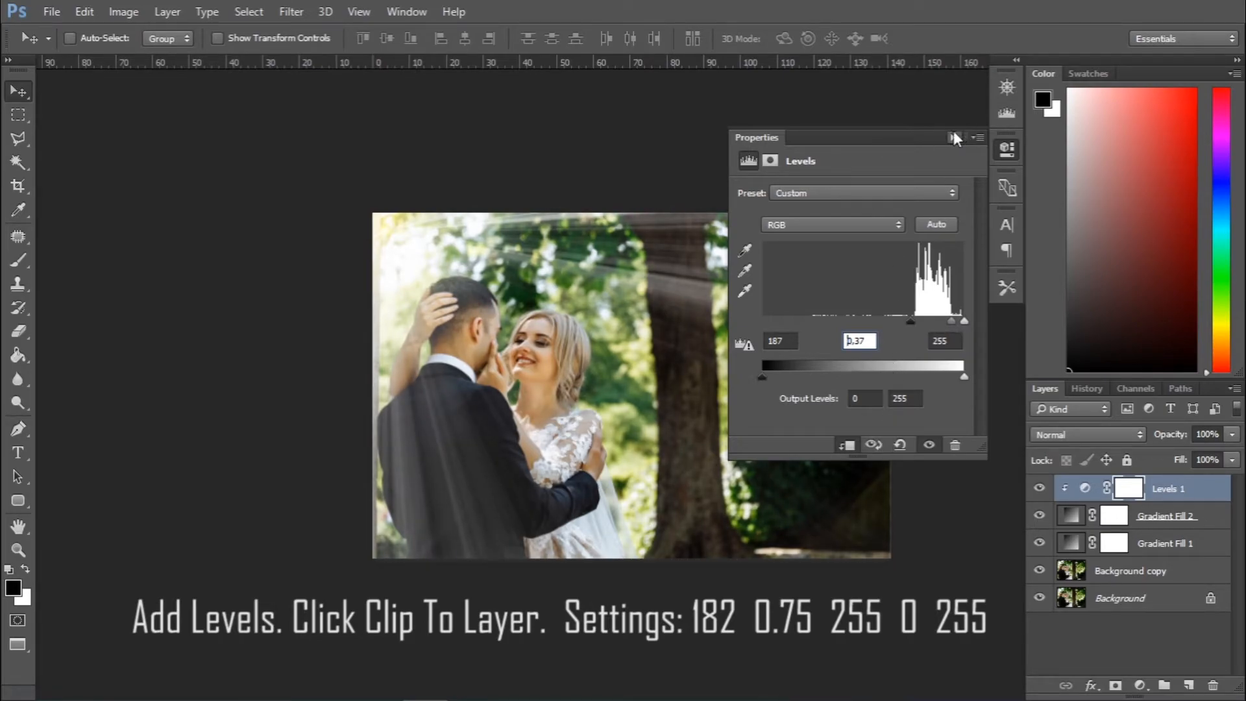
mouse_move(905, 147)
mouse_down()
mouse_move(969, 161)
mouse_move(1097, 142)
mouse_move(1038, 107)
mouse_move(920, 140)
mouse_up()
drag(947, 319, 914, 323)
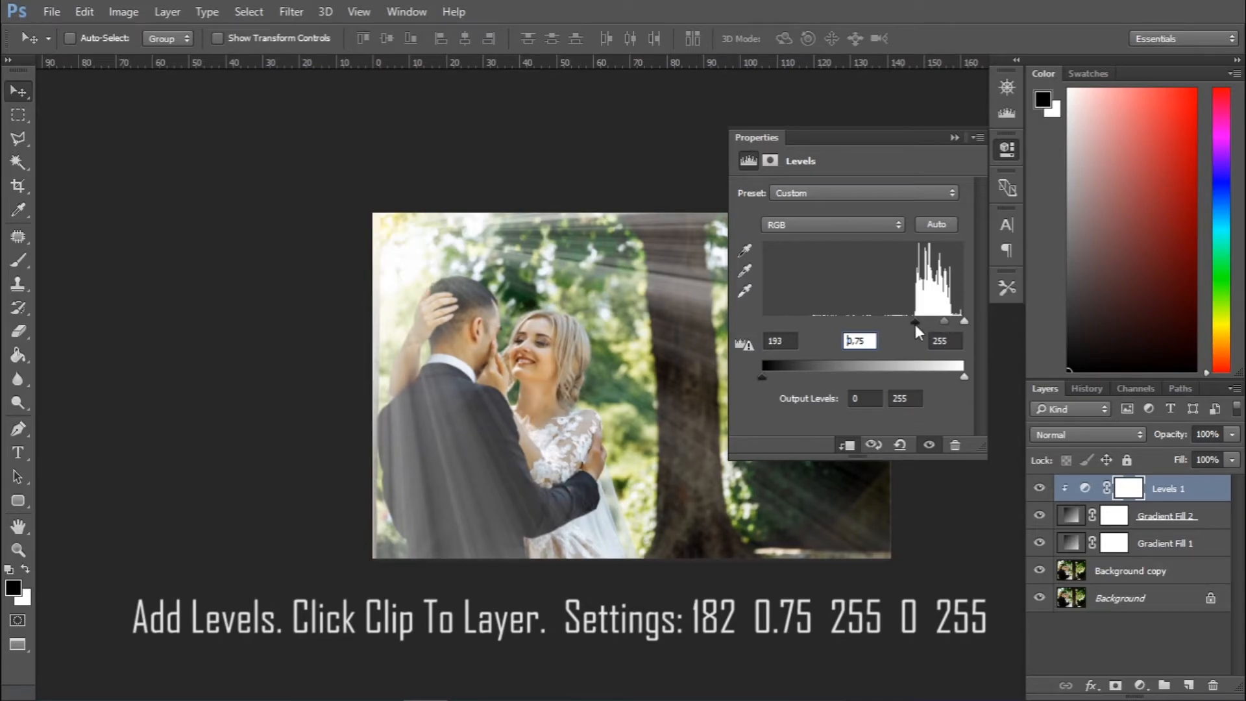
click(954, 138)
Add a Photo Filter adjustment layer on top with the custom orange colour f58f00.
click(1140, 685)
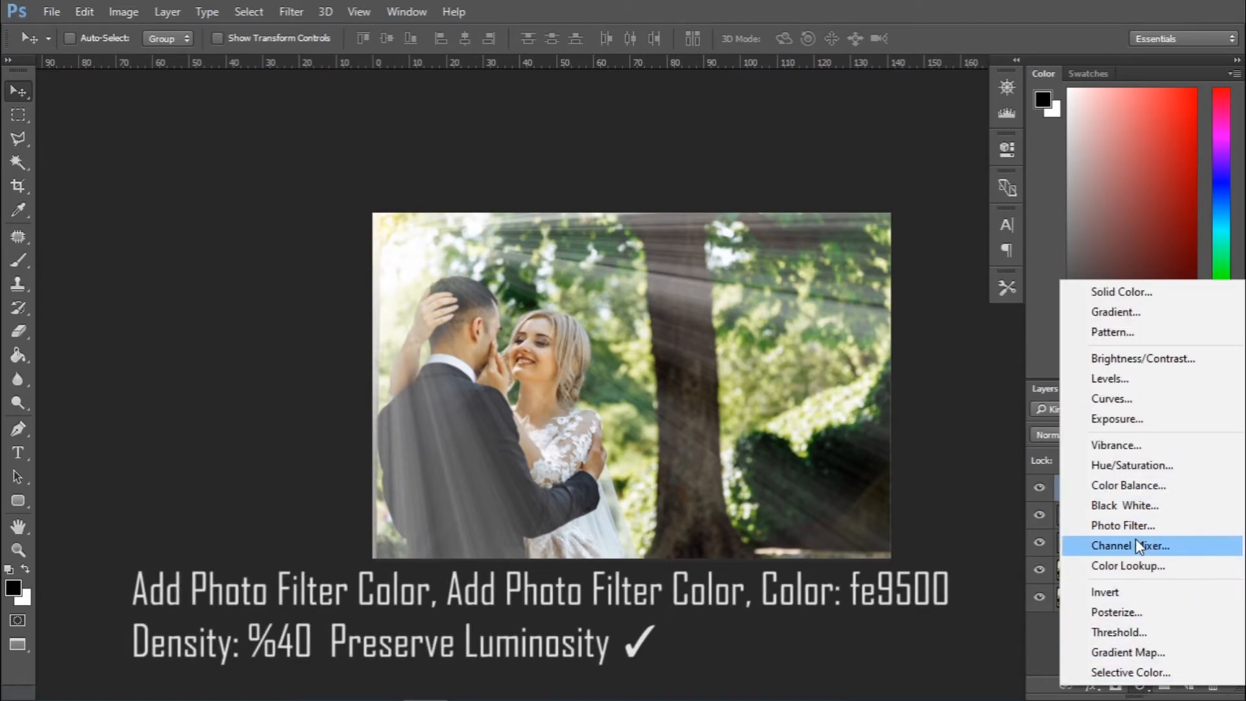
click(1154, 526)
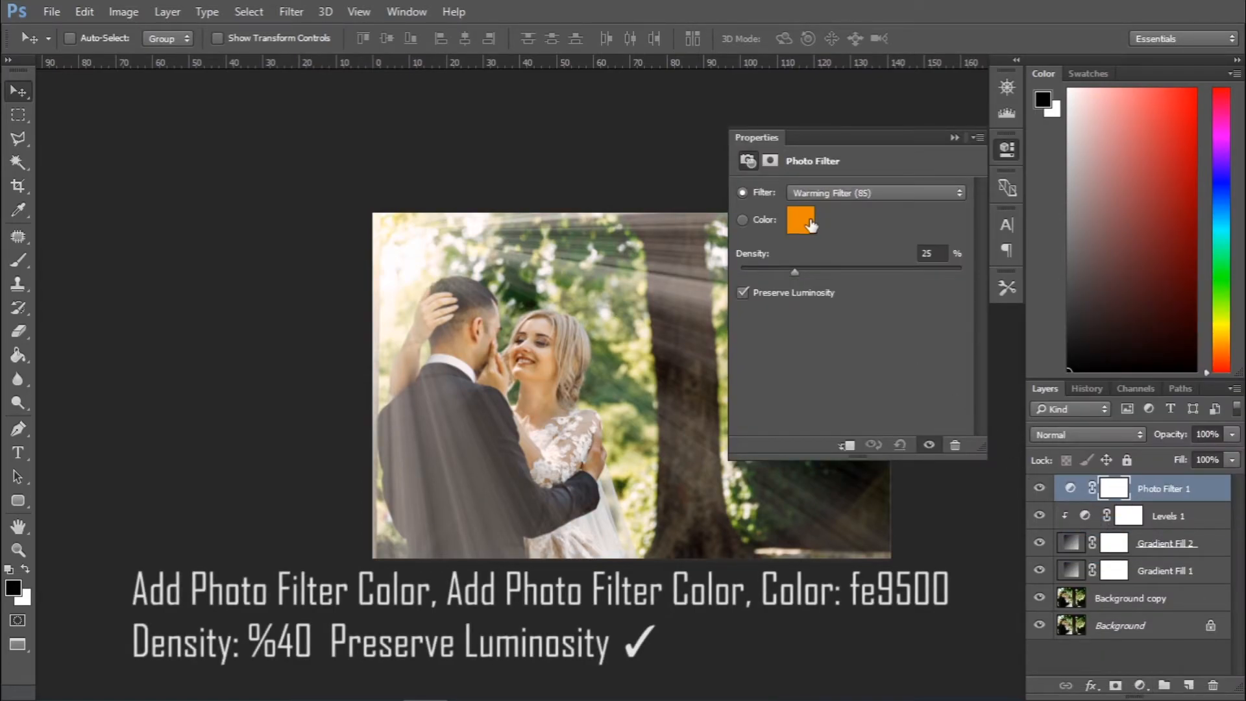
click(807, 224)
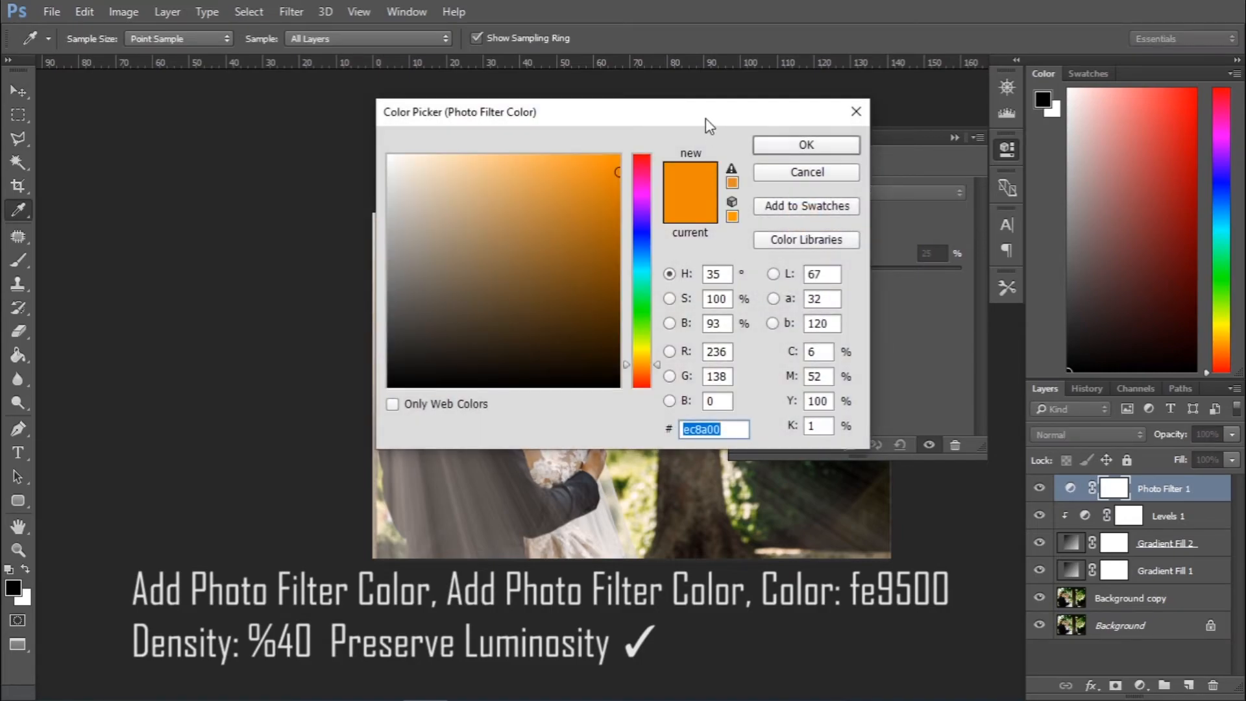
drag(706, 81, 1057, 47)
click(1137, 76)
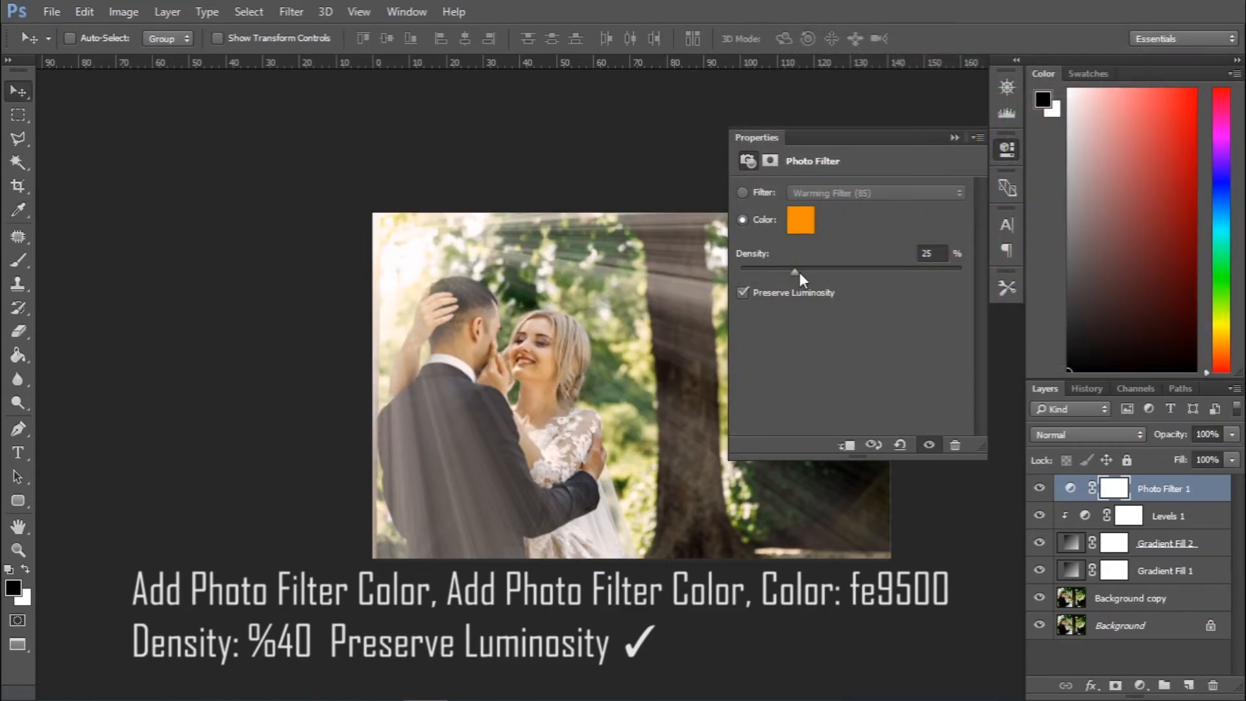
Set the photo filter's density to 40% and its colour to a brighter, fully saturated orange, about fe9500.
drag(792, 271, 837, 275)
click(794, 219)
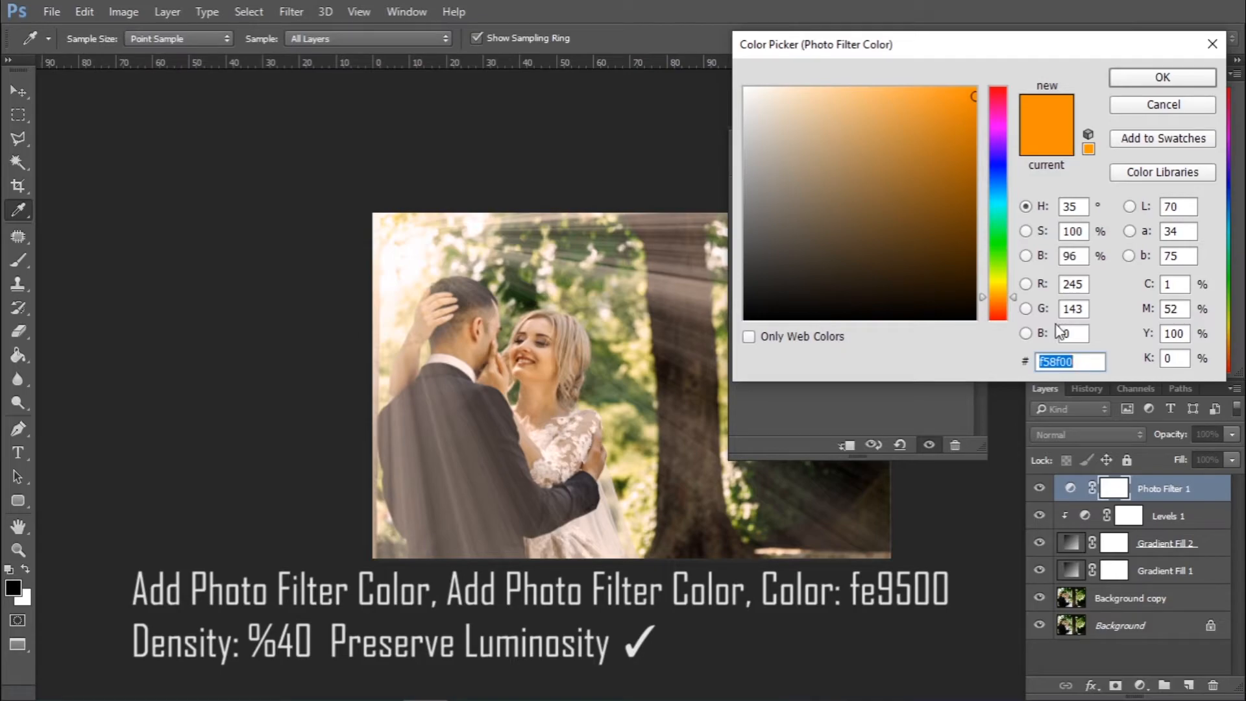
text(e)
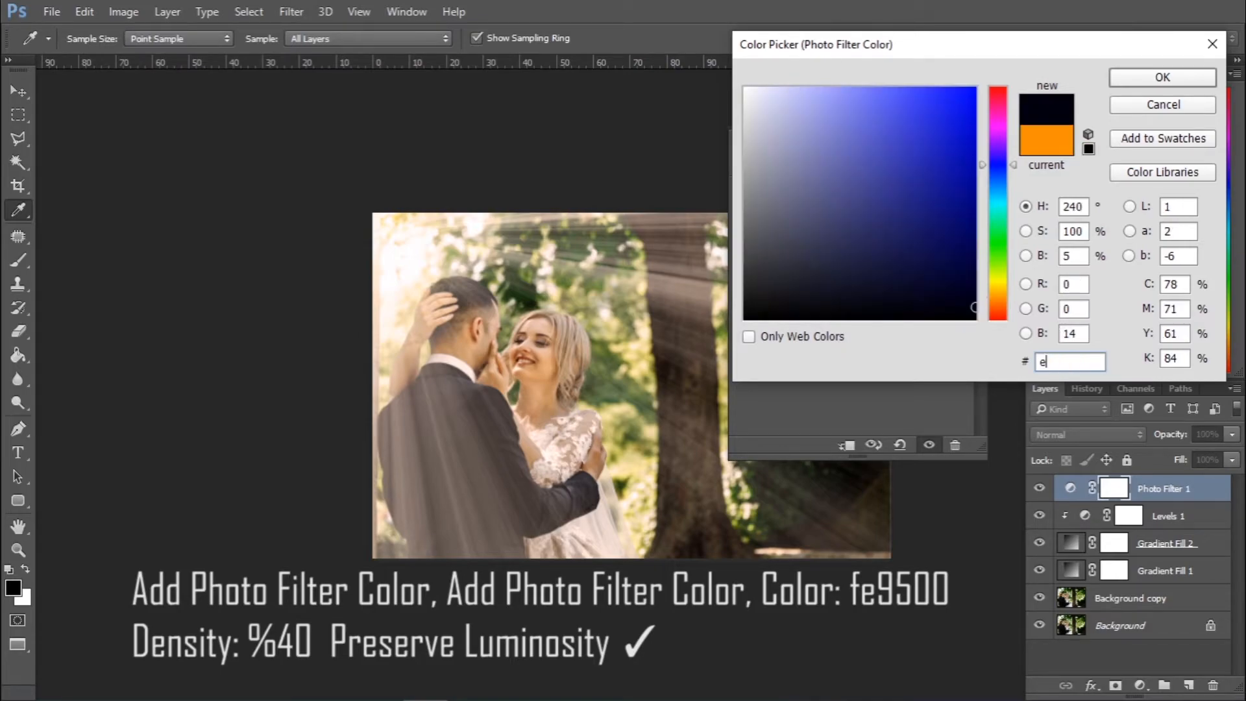
text(d8a00)
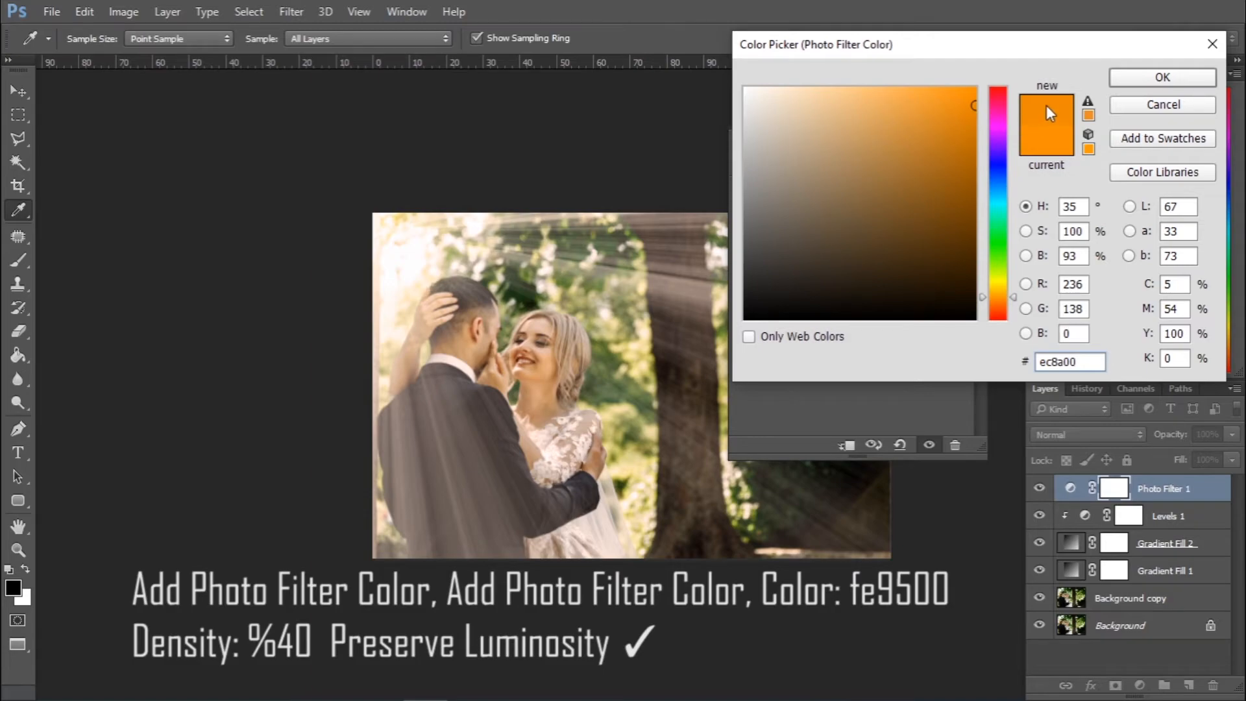
mouse_move(973, 109)
mouse_down()
mouse_move(973, 94)
mouse_move(941, 100)
mouse_move(987, 84)
mouse_move(977, 88)
mouse_up()
click(1162, 76)
mouse_move(835, 273)
mouse_down()
mouse_move(821, 273)
mouse_move(839, 273)
mouse_up()
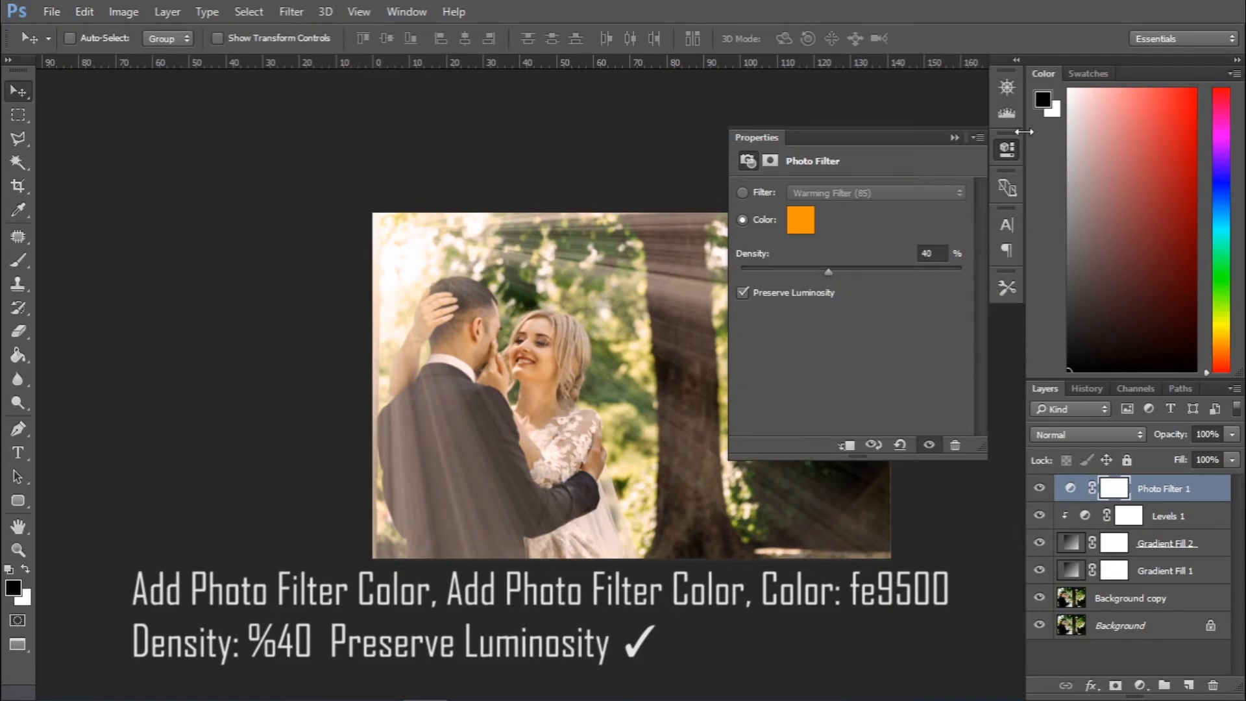
click(954, 138)
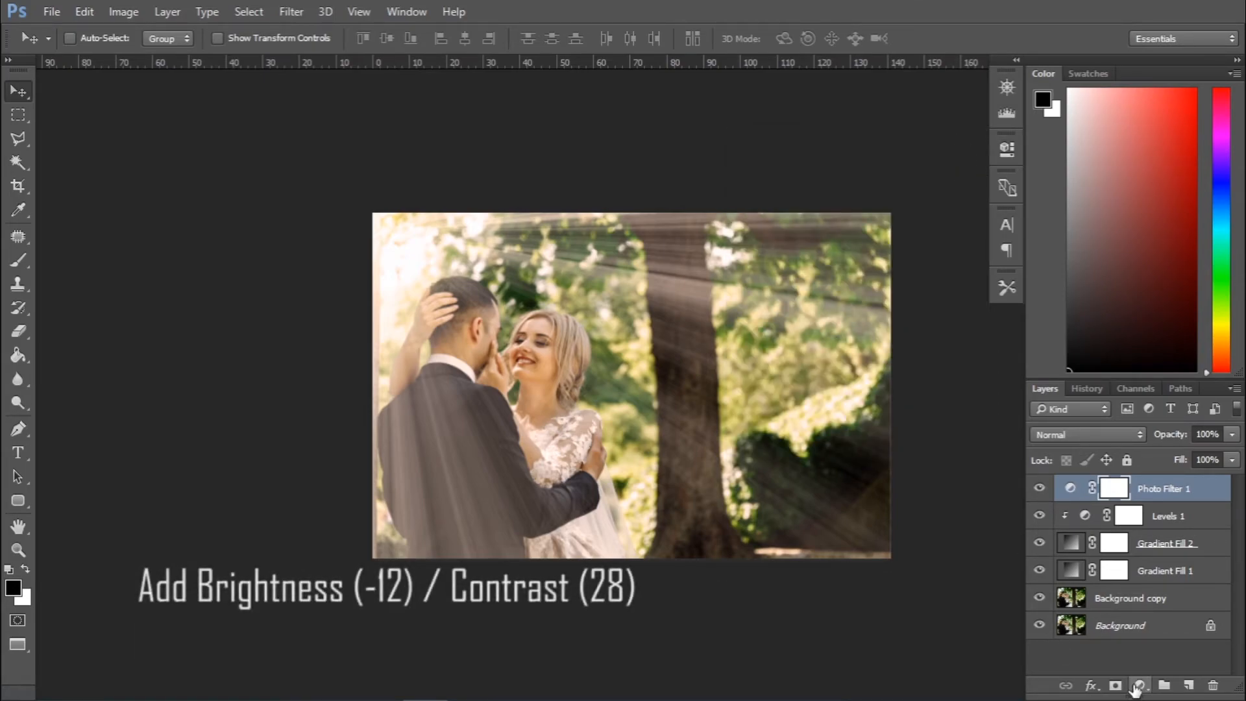
Add a Brightness/Contrast adjustment layer with brightness -12 and contrast 28.
click(1138, 685)
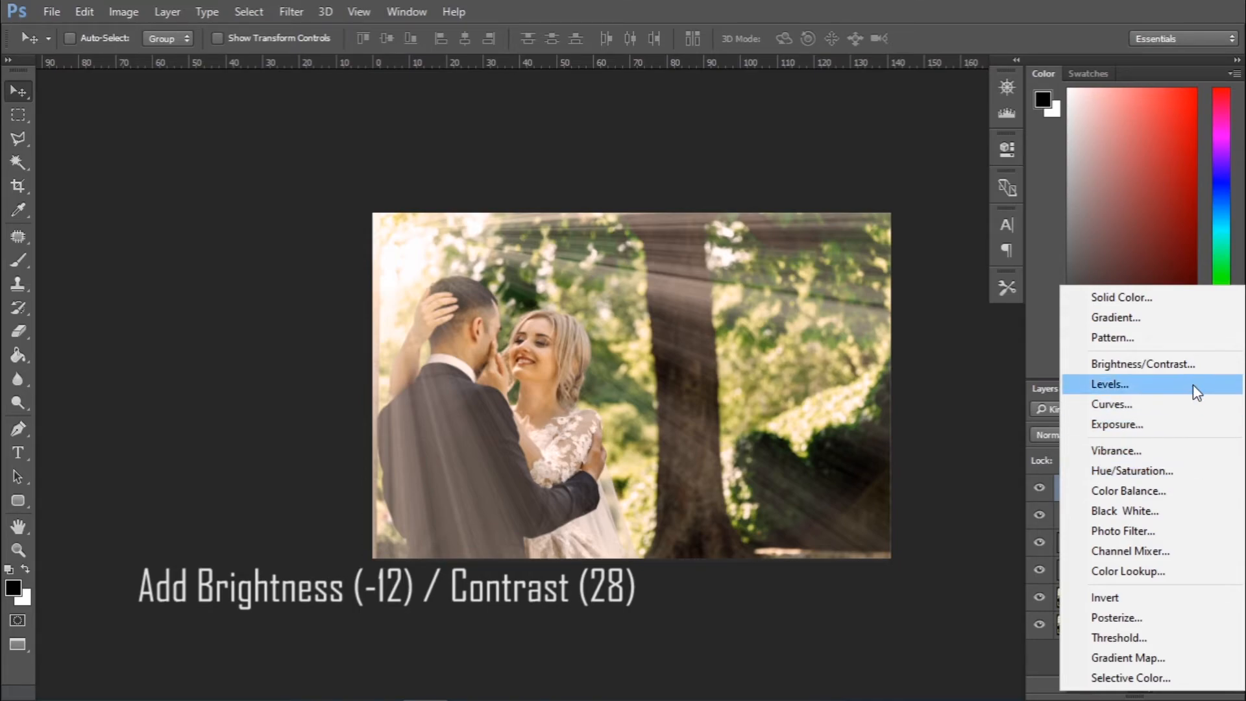
click(1187, 362)
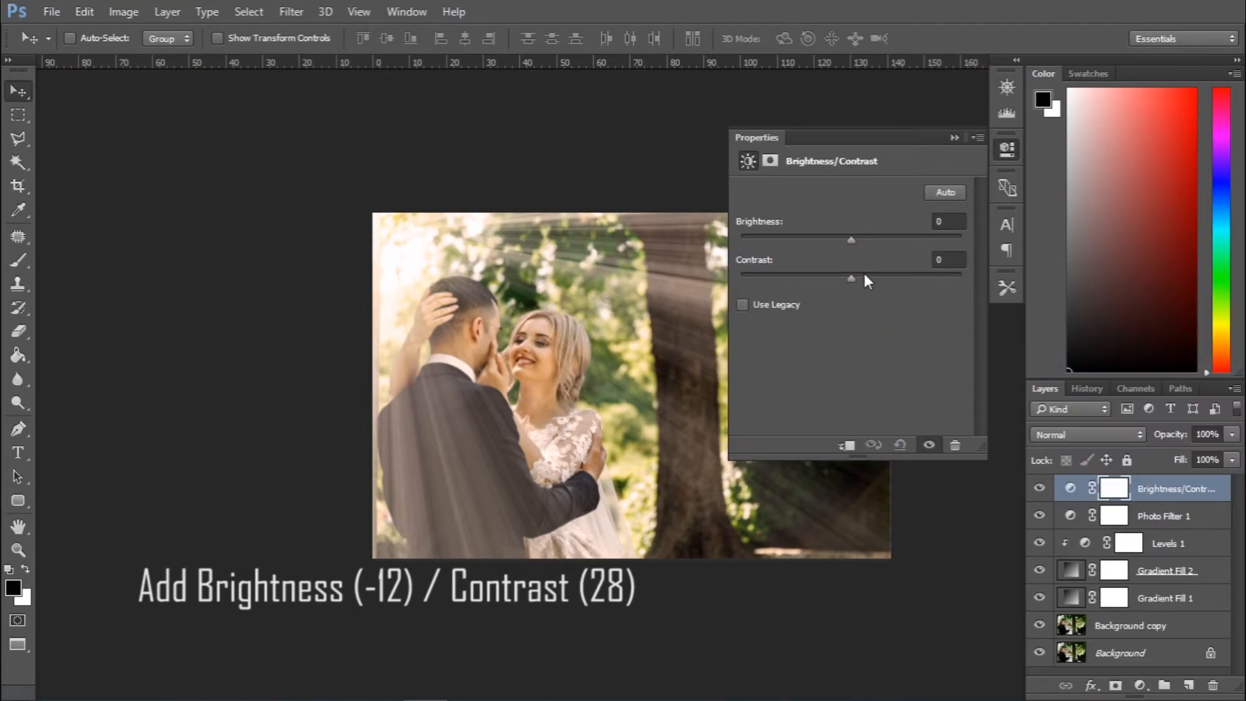
drag(850, 241, 839, 243)
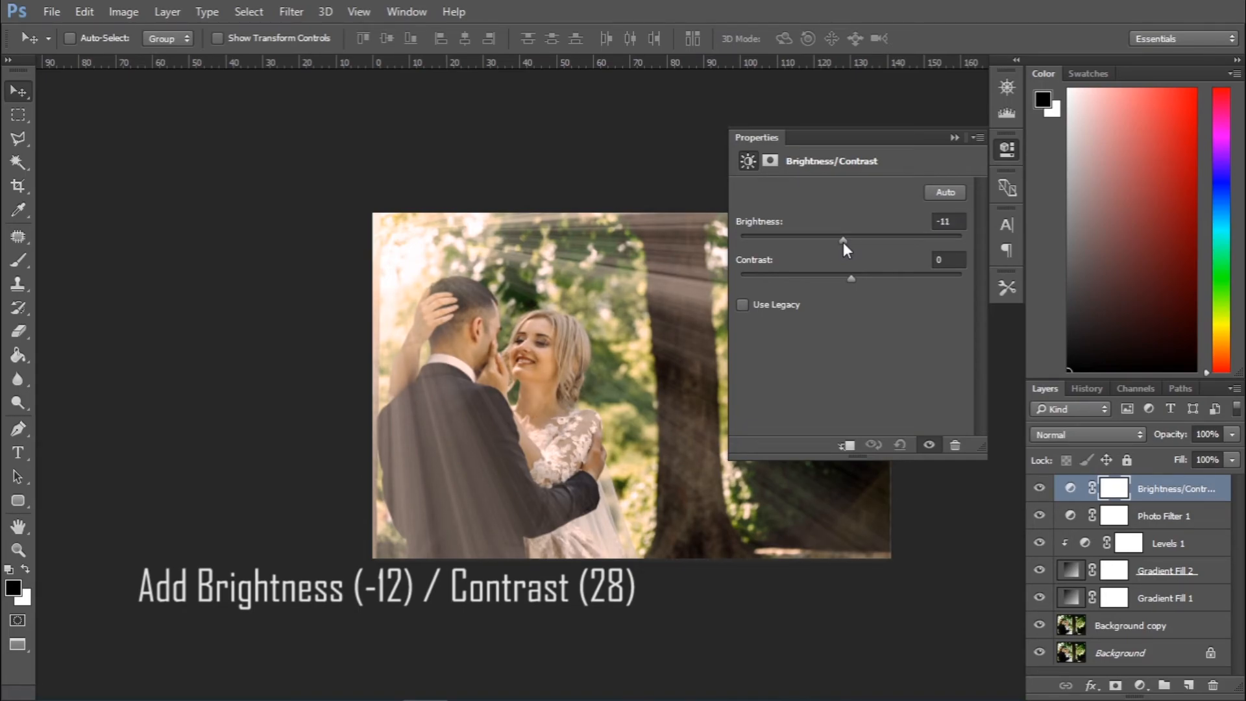
drag(847, 278, 878, 281)
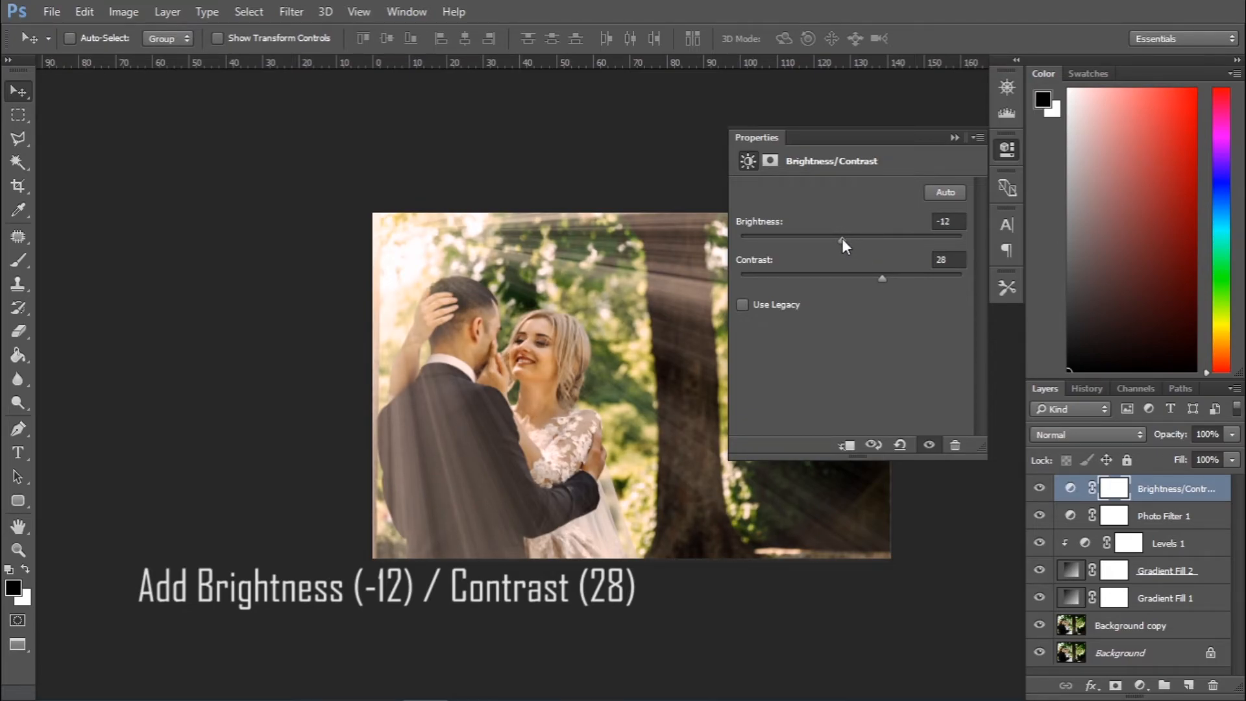
click(954, 138)
Soften the rays by lowering the Gradient Fill 2 layer's fill to 85% and its opacity to 72%.
click(1162, 598)
click(1152, 569)
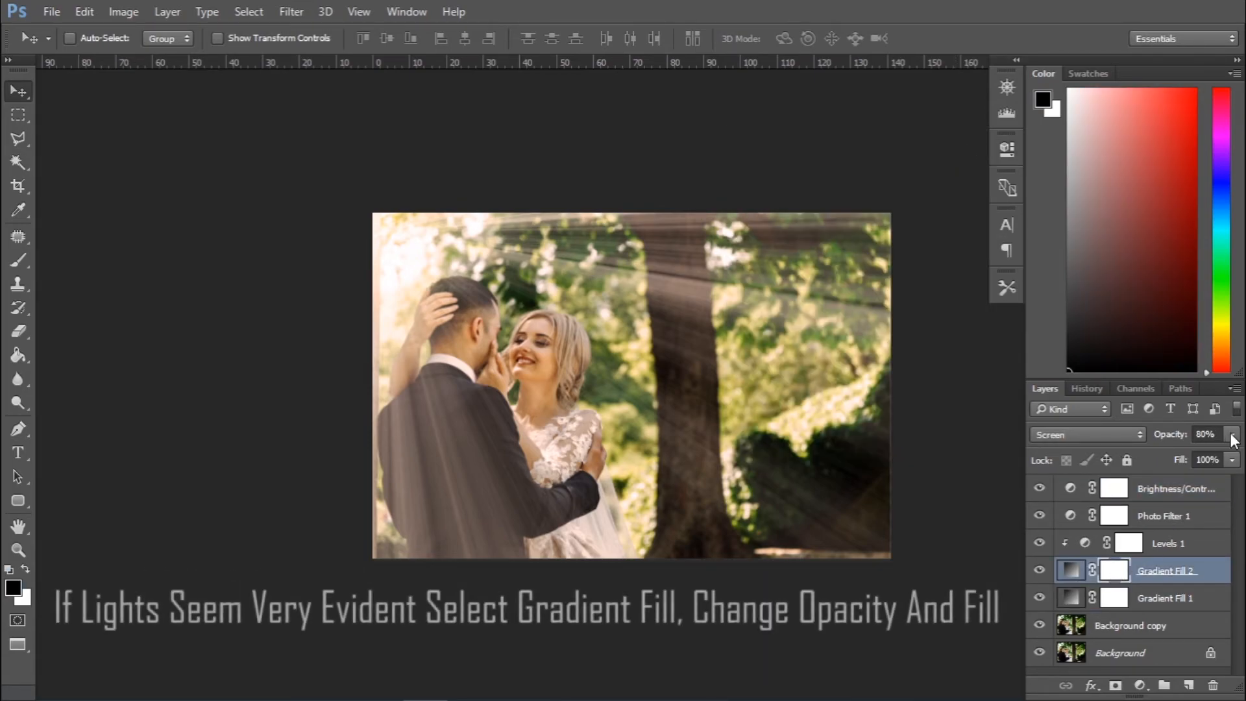
click(1231, 459)
mouse_move(1232, 482)
mouse_down()
mouse_move(1217, 484)
mouse_move(1242, 484)
mouse_move(1212, 478)
mouse_up()
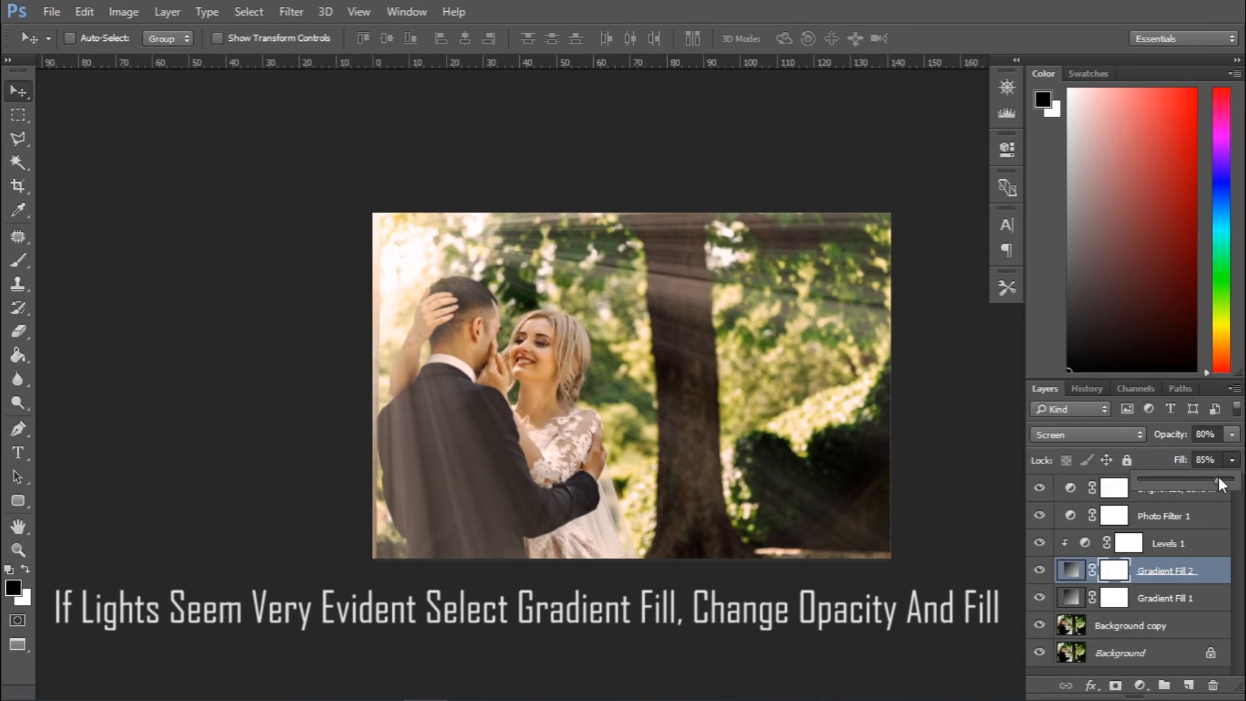
click(1231, 435)
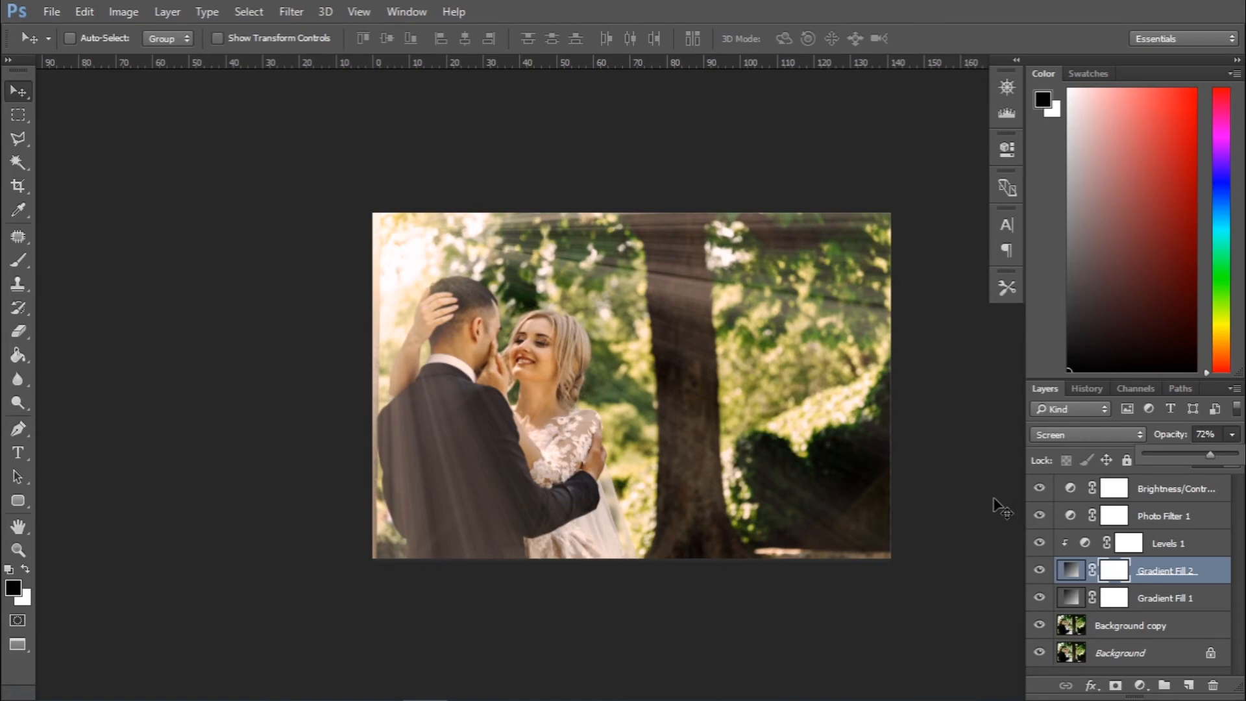
Merge all layers from the Brightness/Contrast adjustment down to Background copy into one layer above the Background.
click(1136, 497)
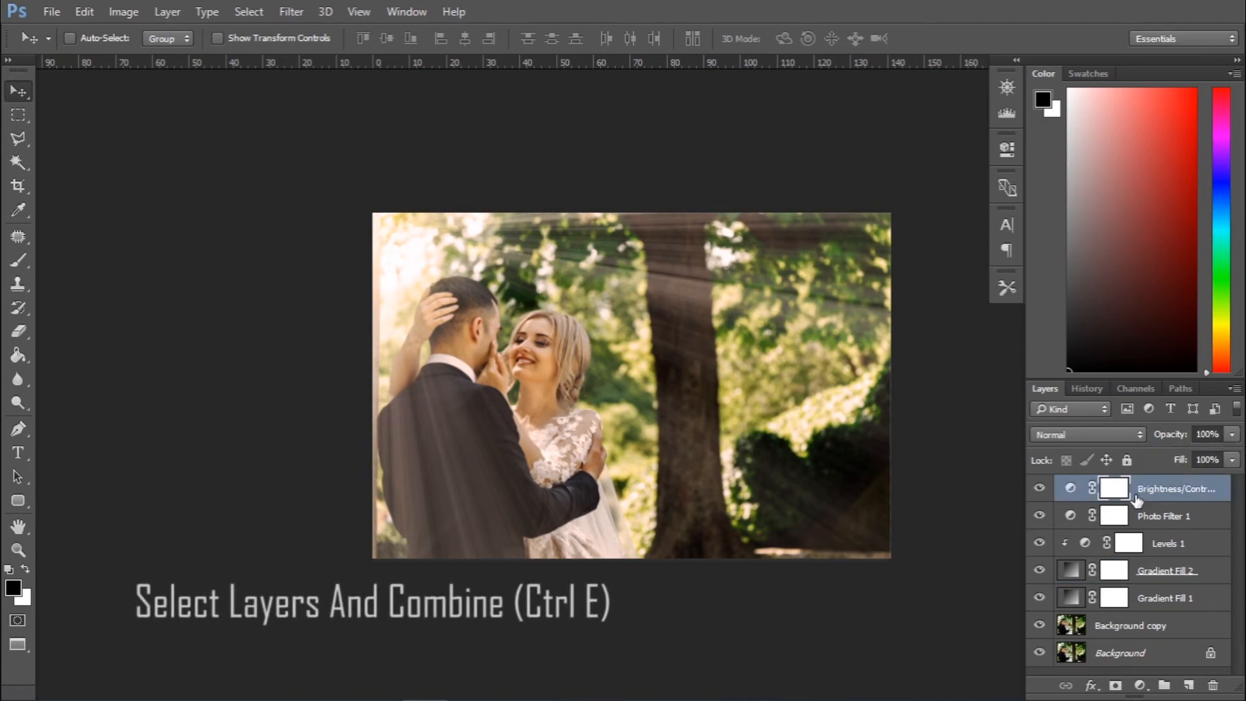
shift+click(1169, 640)
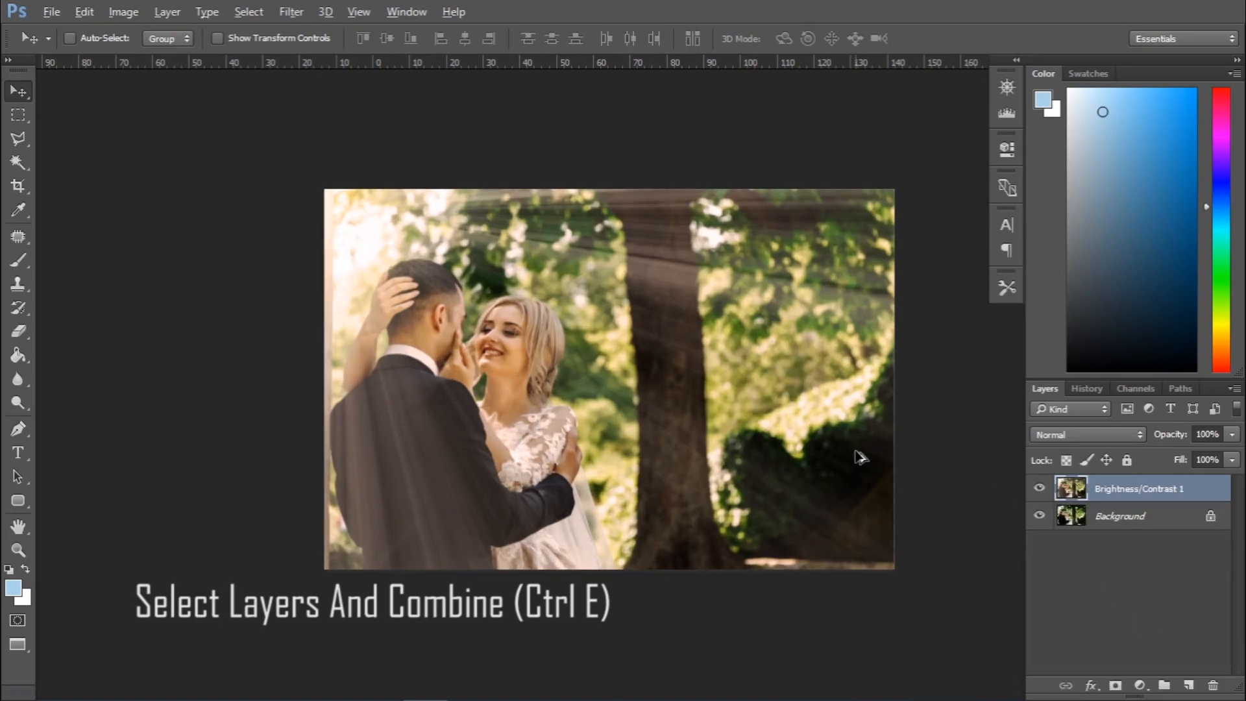
Compare the edited photo with the original by hiding and showing the merged layer.
scroll(860, 457, up, 1)
scroll(556, 356, up, 1)
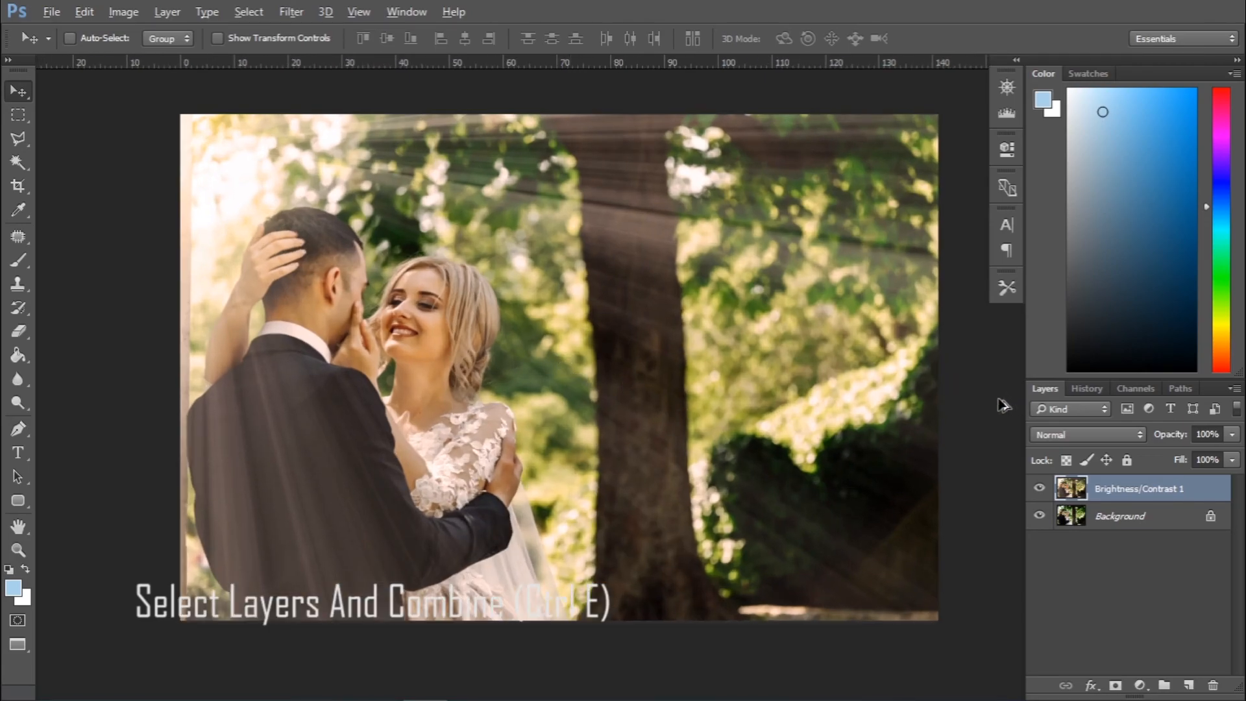
scroll(1004, 405, up, 1)
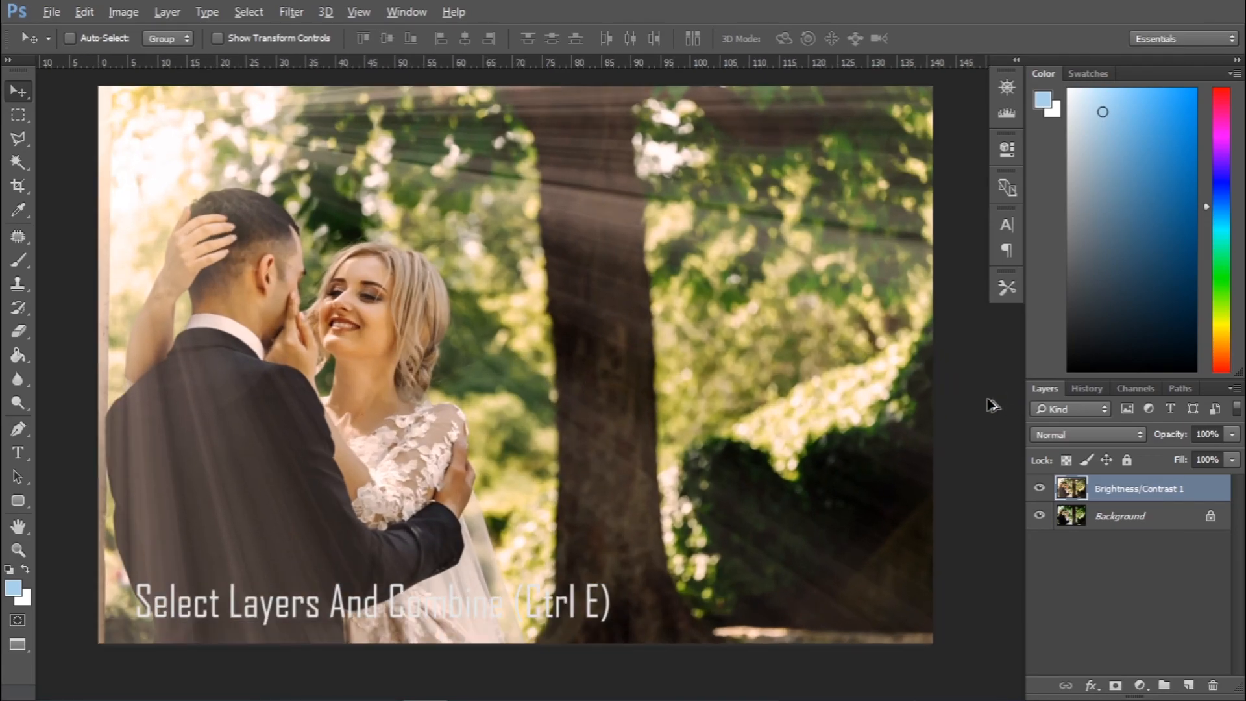
click(1040, 491)
click(1040, 490)
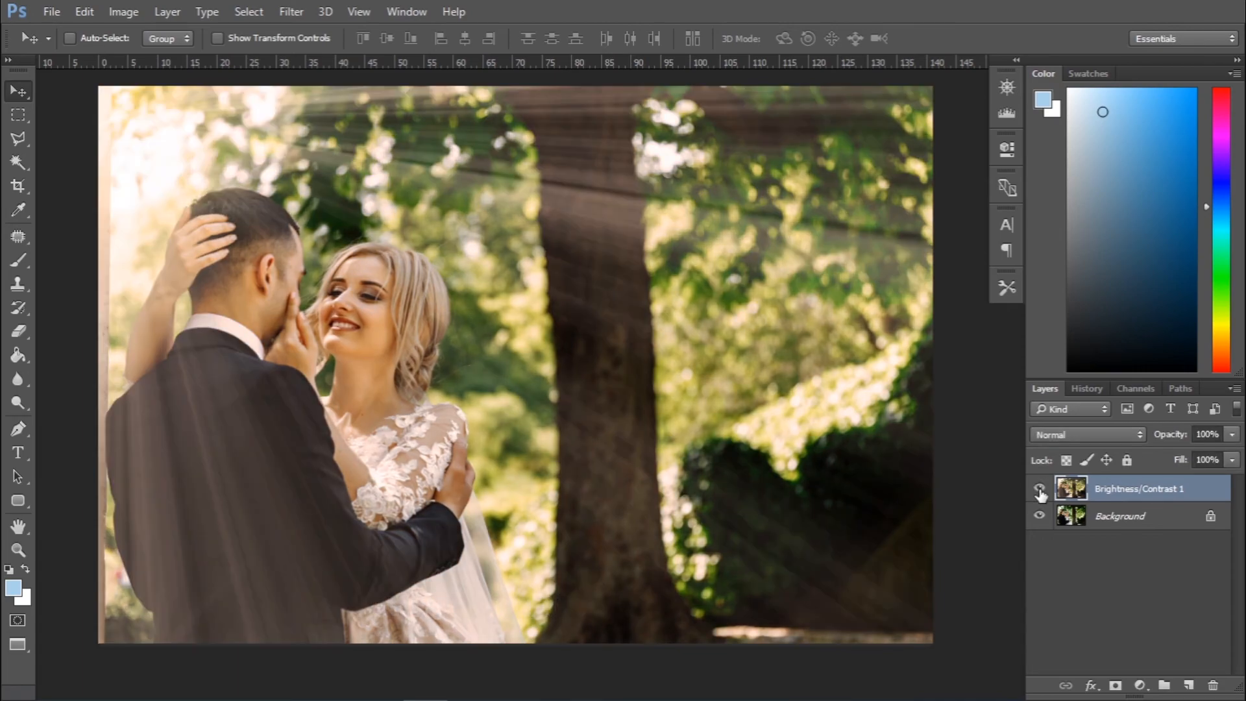
click(1040, 490)
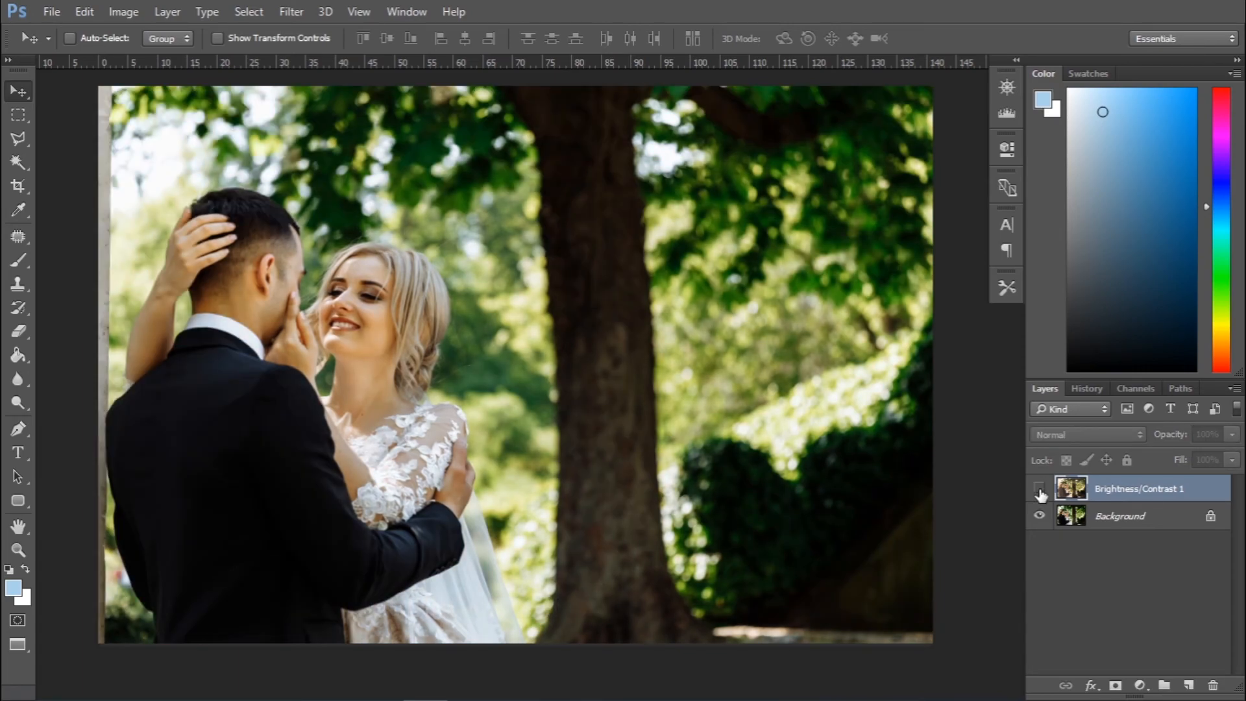
click(1040, 491)
click(1040, 490)
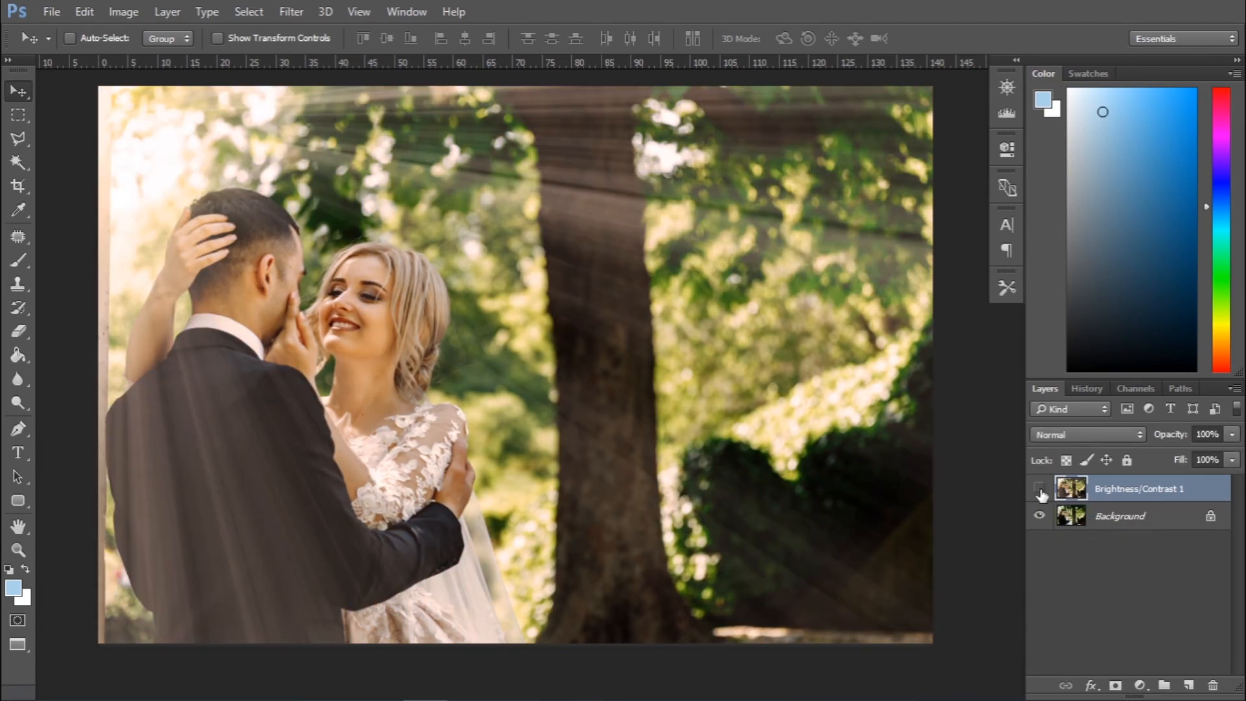
click(1039, 491)
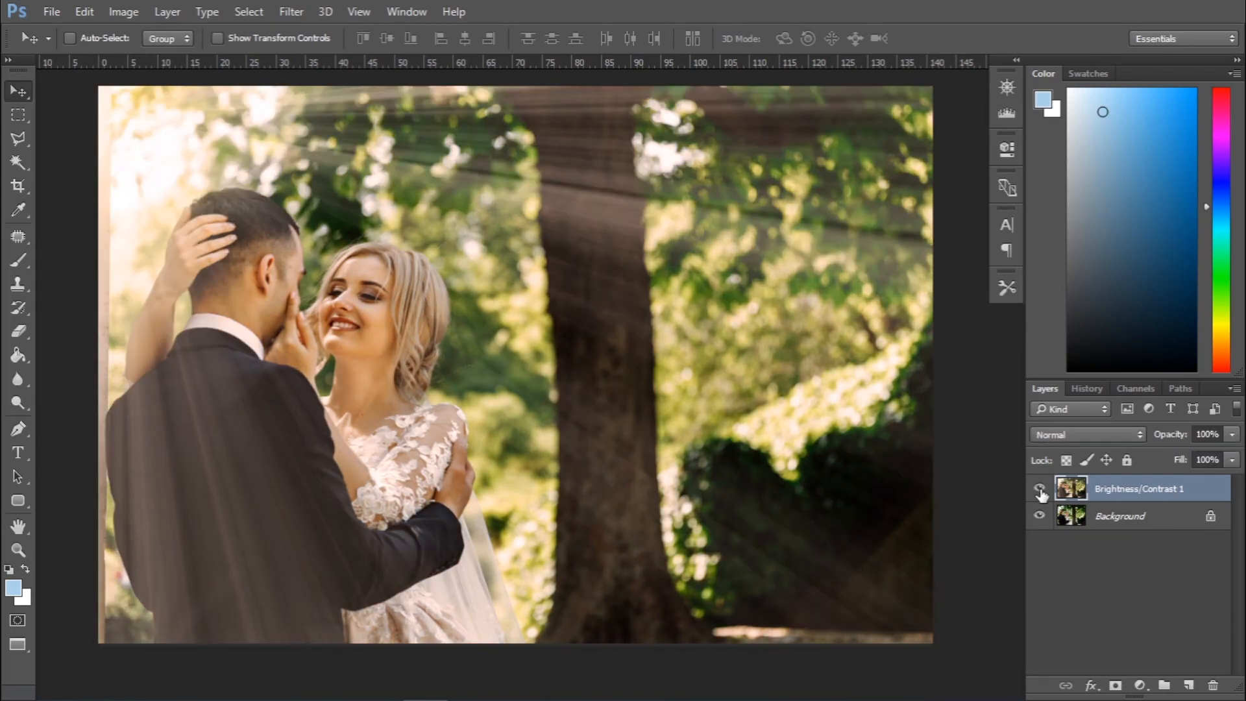